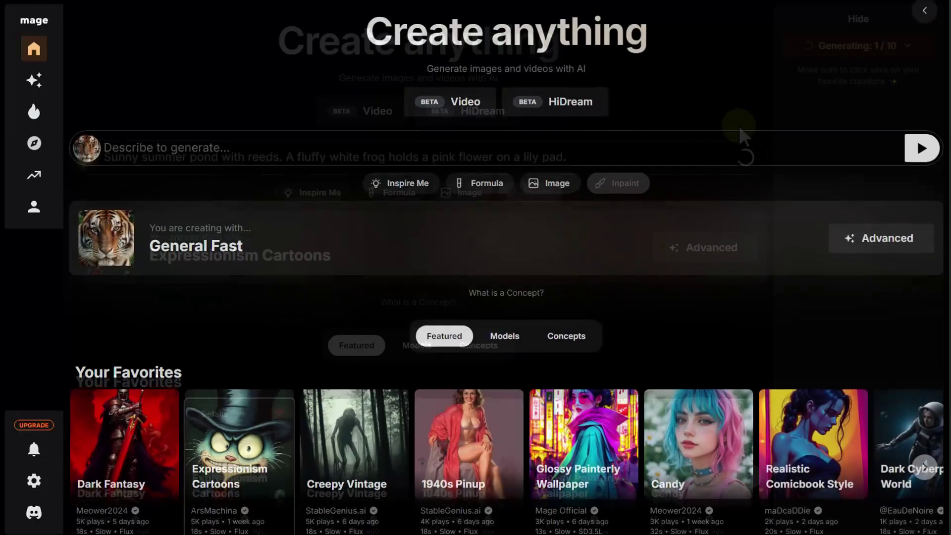
scroll(439, 283, "down", 2)
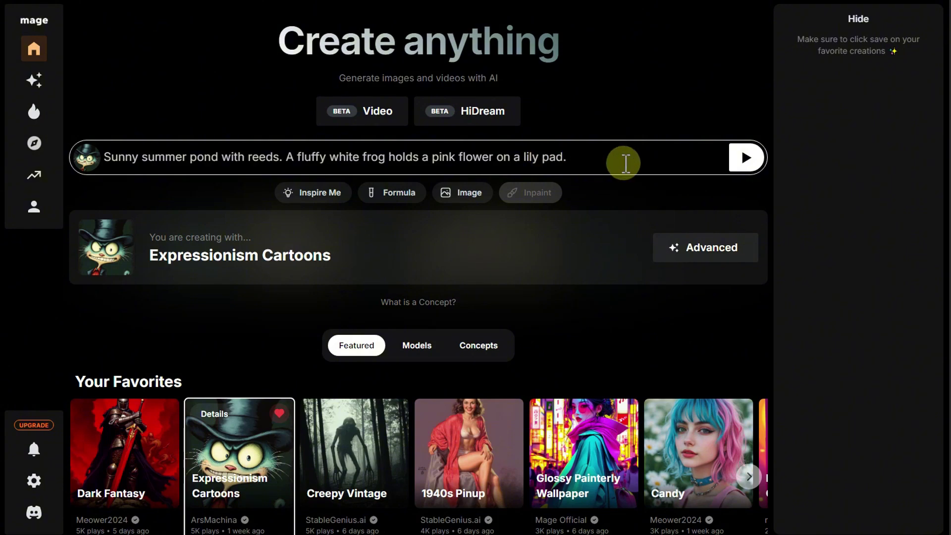
Generate the Expressionism Cartoons frog-on-lily-pad image from the pond prompt and view it full size
left_click(746, 159)
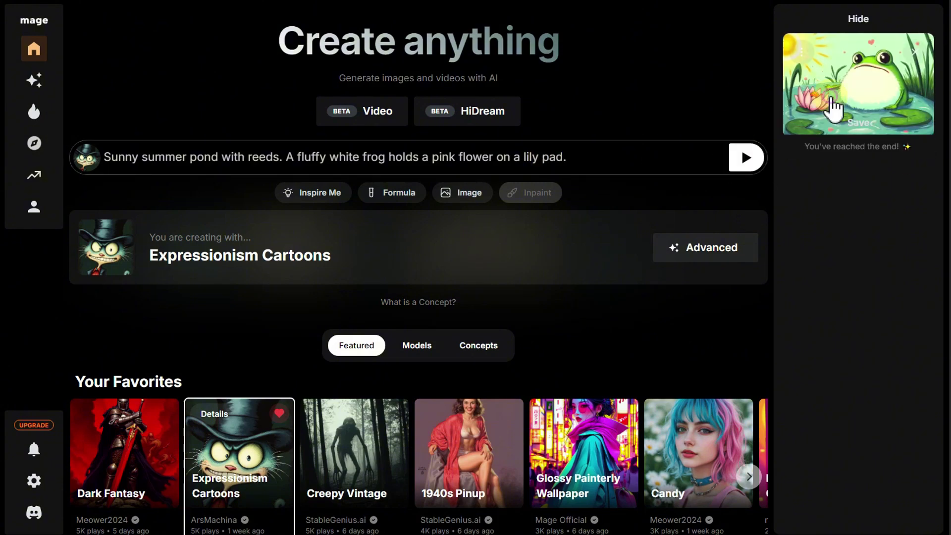
left_click(836, 108)
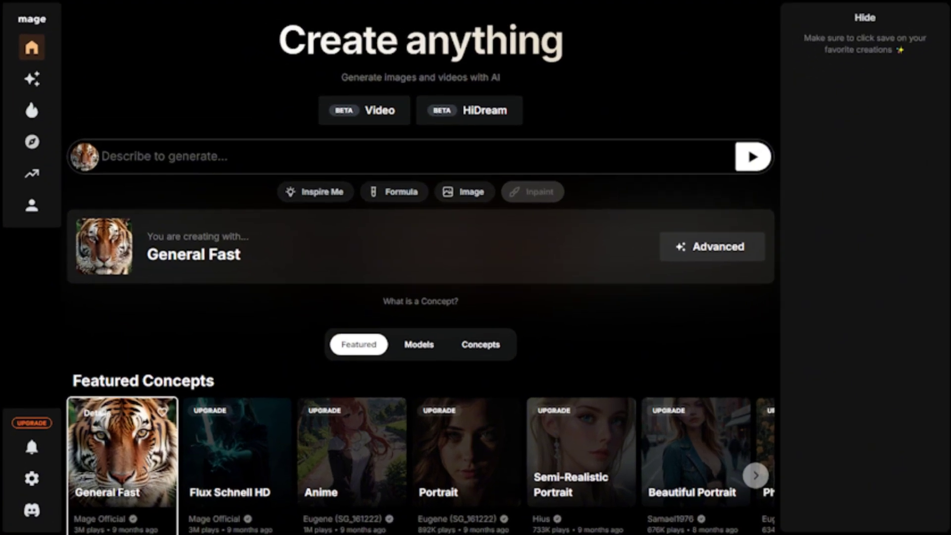
Bring up the Login dialog from the sidebar profile icon
left_click(32, 206)
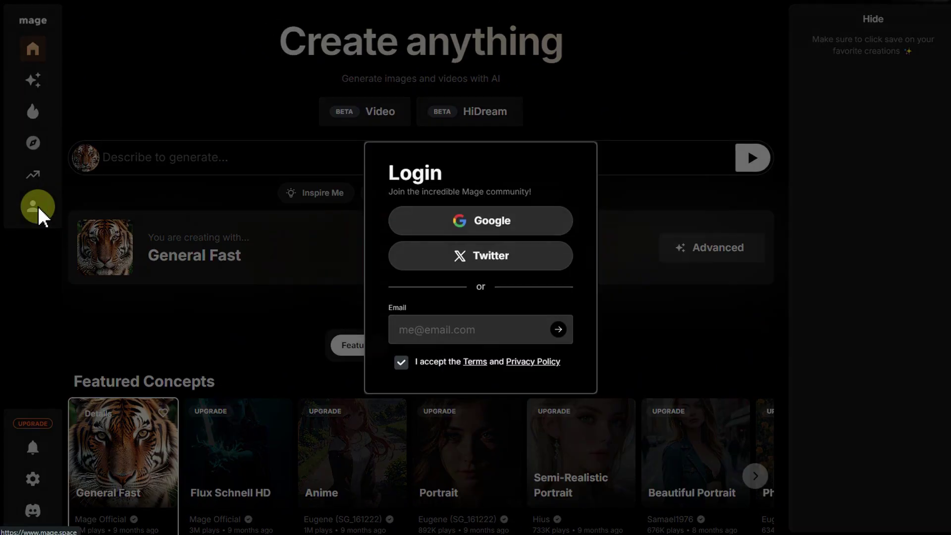
Sign in with a Google account
left_click(450, 238)
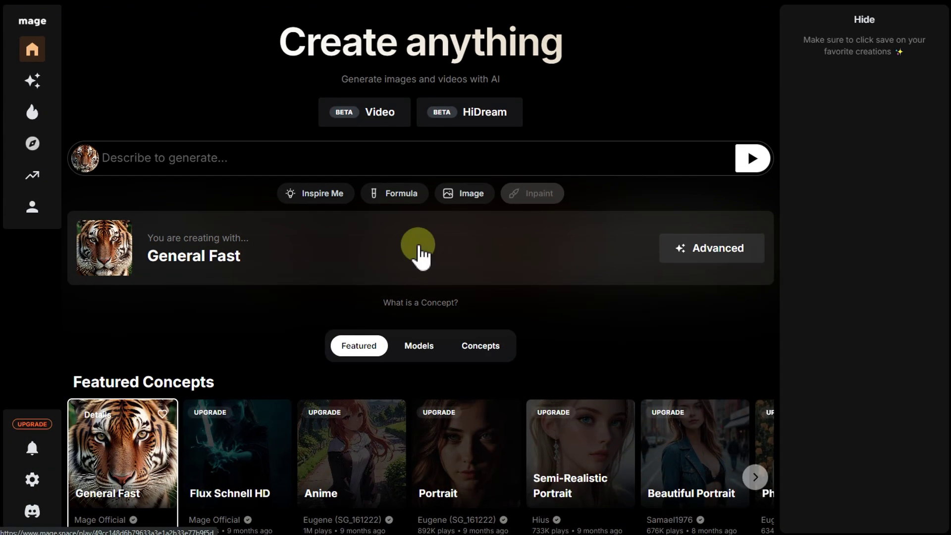
Paste the raccoon-in-a-worn-spacesuit prompt, generate it, and view the result full size
left_click(362, 162)
type("Hyperrealistic 3D shot. A tired, unkempt raccoon in a faded, worn-out spacesuit sits on a tattered wooden fishing chair by a calm, clear lake.")
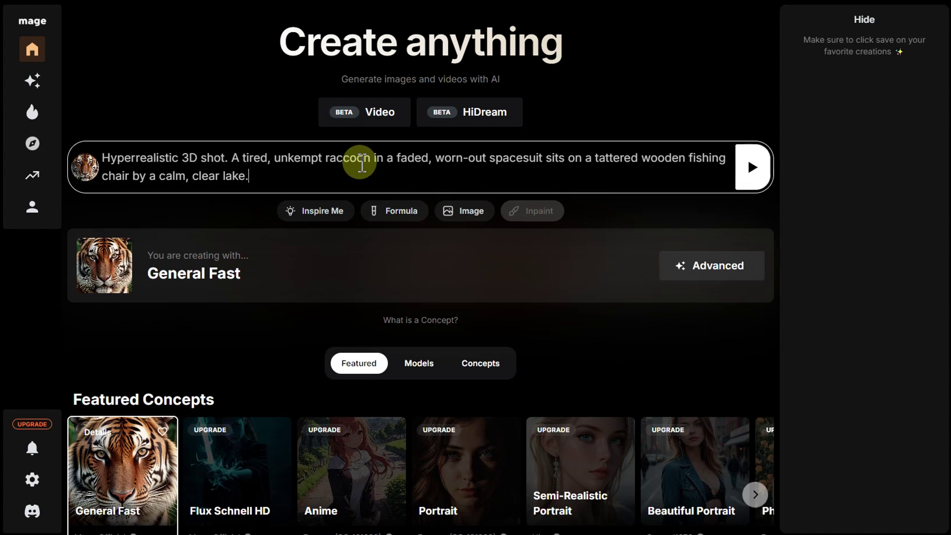
left_click(751, 167)
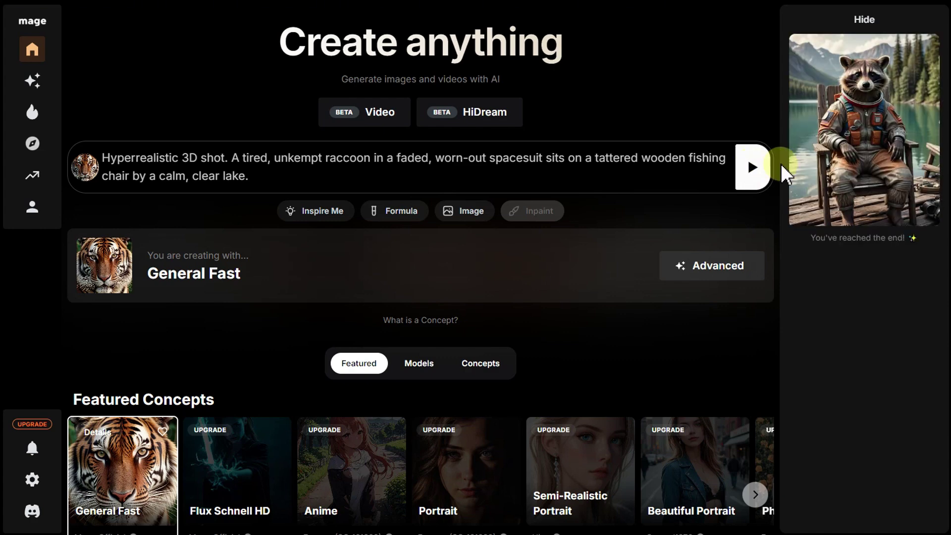
left_click(803, 169)
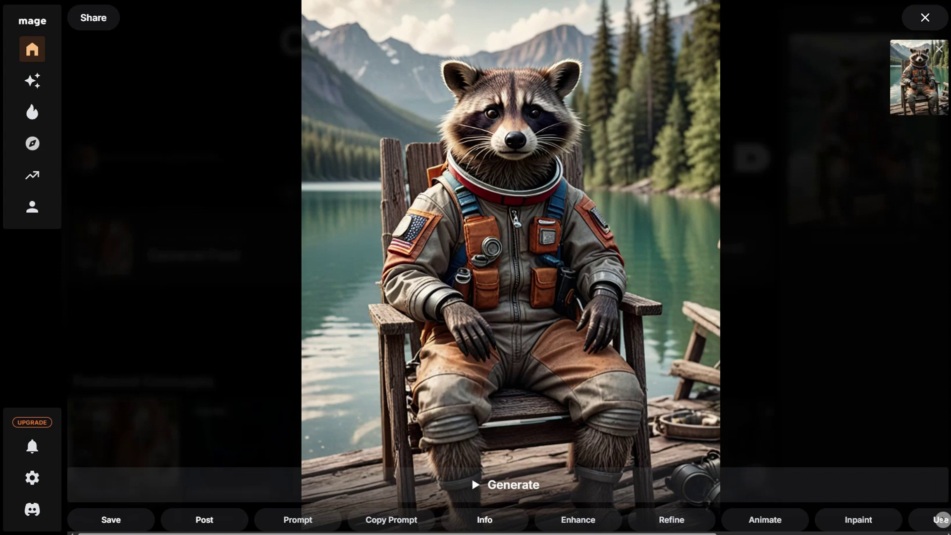
Close the full-screen raccoon image to return to the Create anything page
scroll(495, 519, "right", 5)
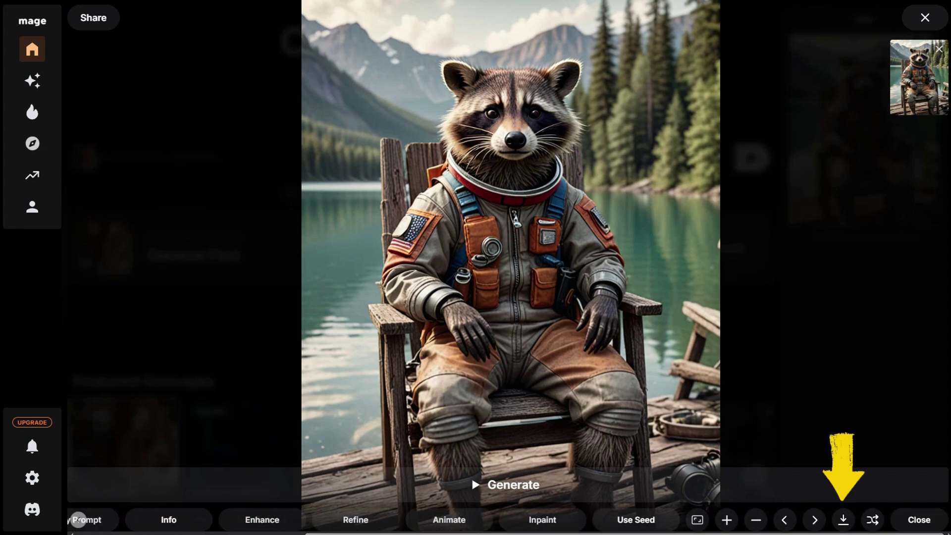
left_click(390, 236)
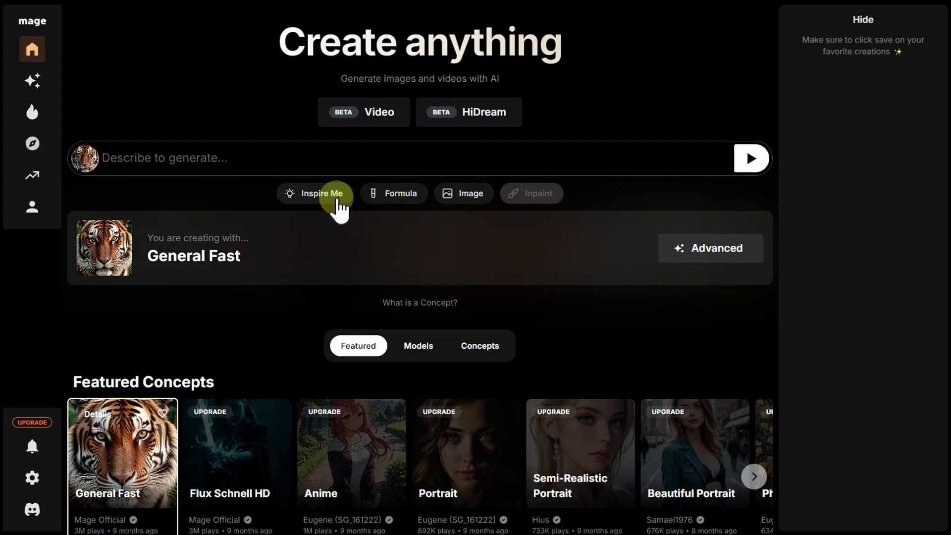
Use Inspire Me for the prompt 'juvenile in island of fire and ice' and show advanced settings
left_click(337, 196)
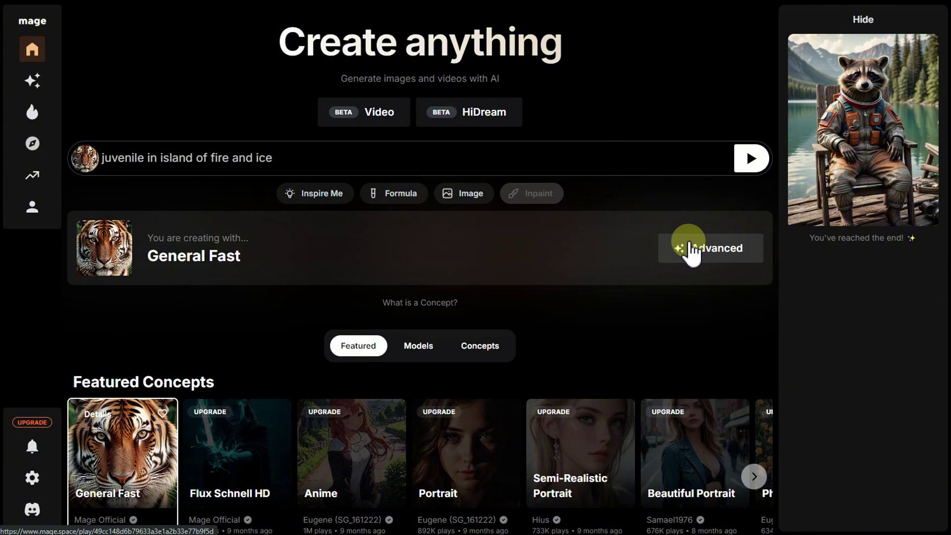
left_click(690, 246)
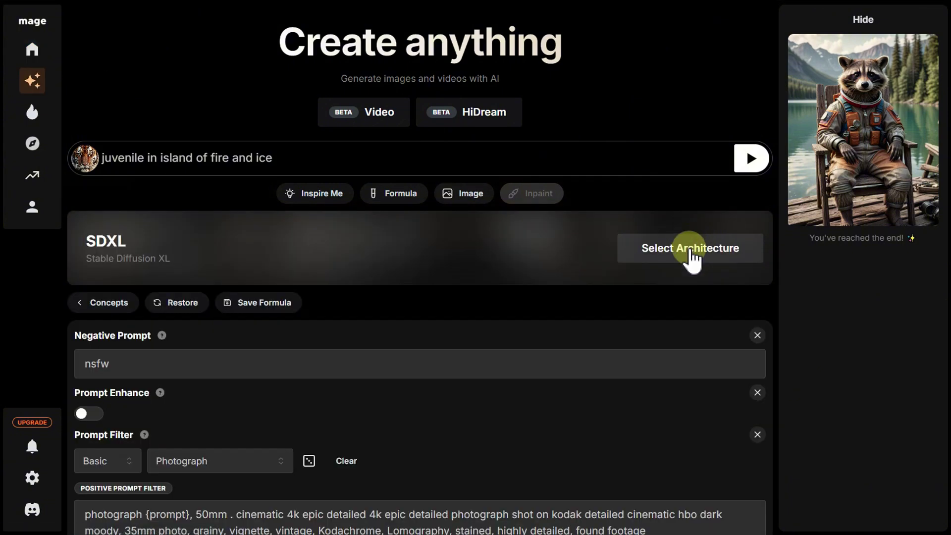
Set the SDXL aspect ratio to 3:2 landscape
scroll(690, 253, "down", 2)
scroll(690, 248, "down", 7)
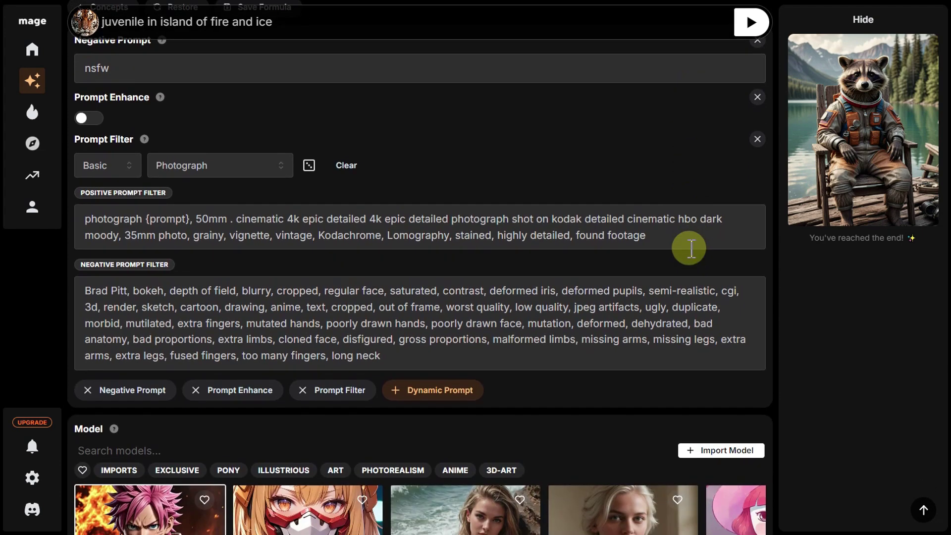
scroll(691, 250, "down", 8)
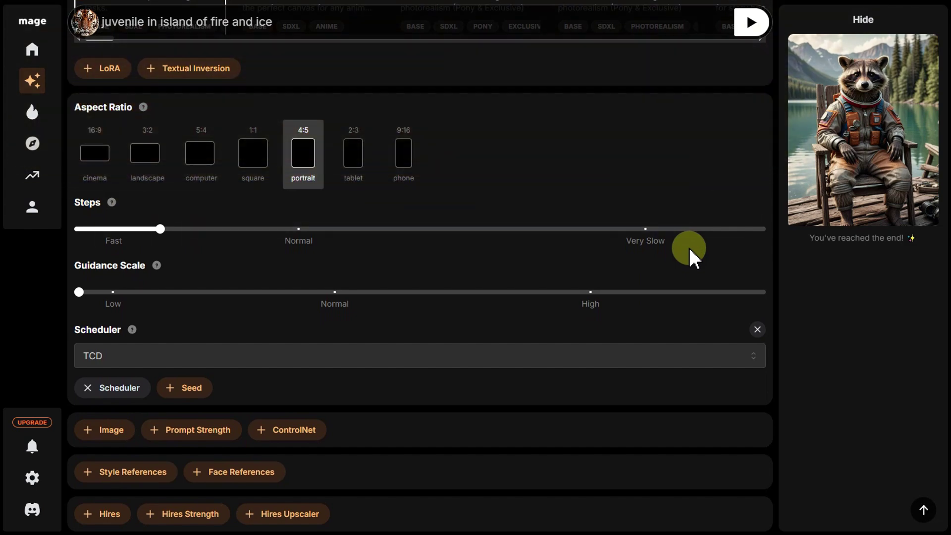
left_click(148, 161)
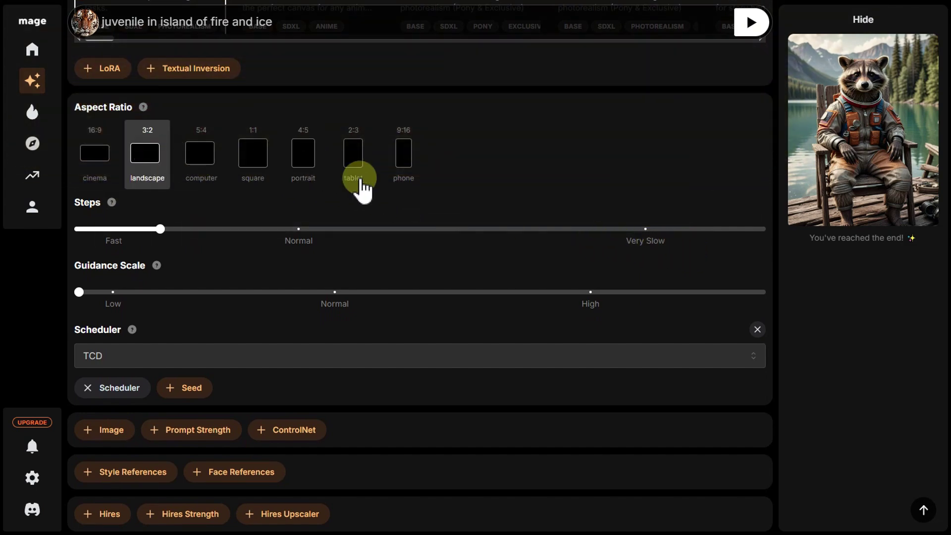
Replace the prompt with the rust-covered derelict spaceship description and generate
scroll(464, 196, "up", 15)
triple_click(450, 146)
type("An enormous, ancient spaceship drifts through the vast, eerie emptiness of space. The ship’s hull is worn and scarred, covered with rust and cosmic dust, with flickering red emergency lights casting ominous shadows. Sharp, angular structures protrude from the ship. A faint, greenish fog seeps from a cracked hatch, and strange, claw-like marks are visible on the hull")
left_click(751, 176)
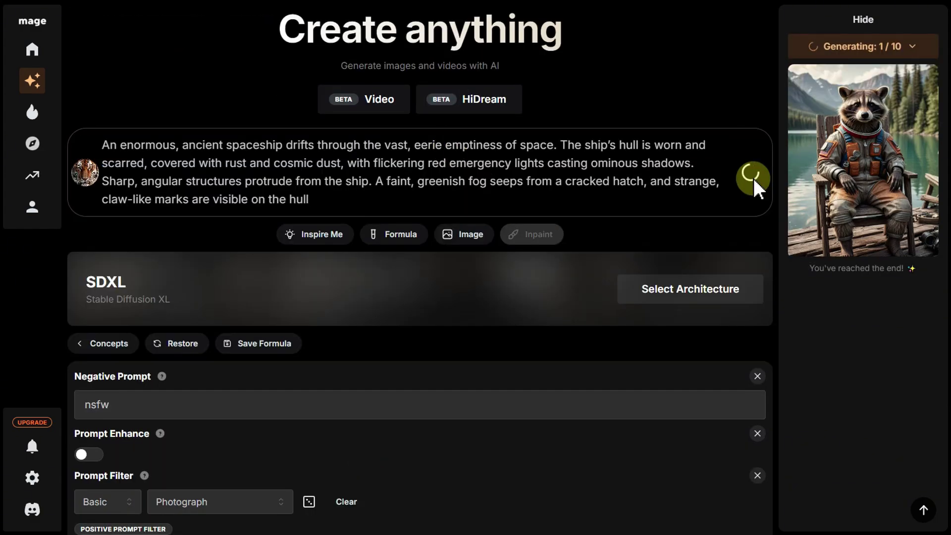
View the finished spaceship image full size, then close the viewer
left_click(858, 97)
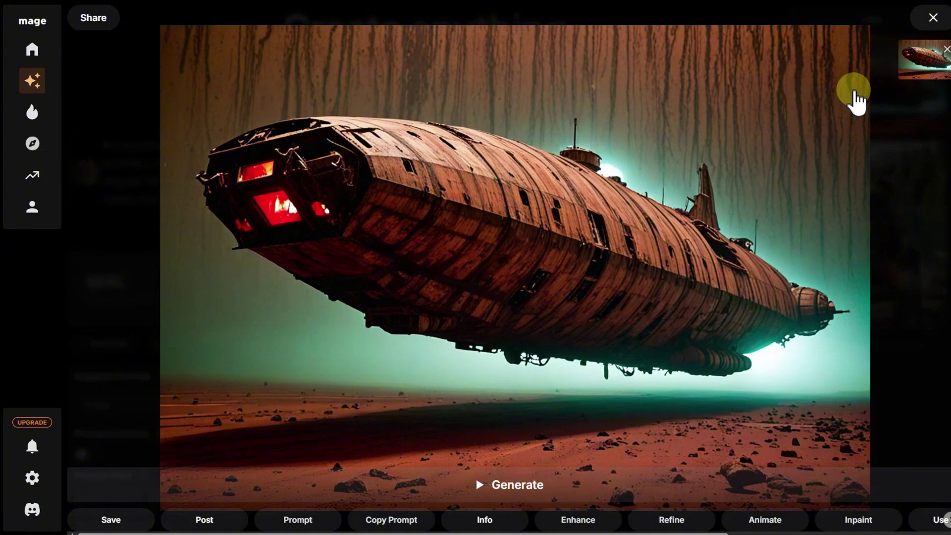
key("Escape")
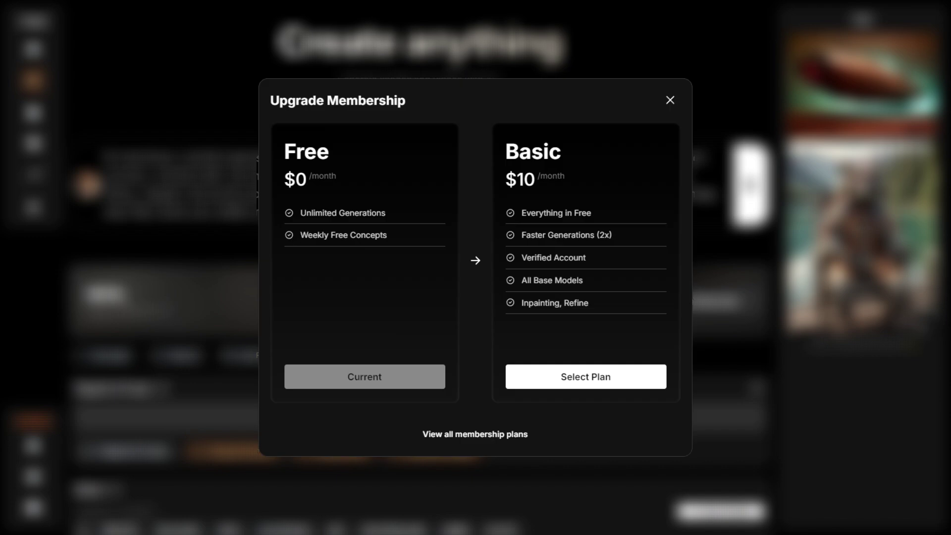
Dismiss the upgrade offer, raise Steps to about 8, and generate again
left_click(707, 47)
scroll(601, 89, "down", 5)
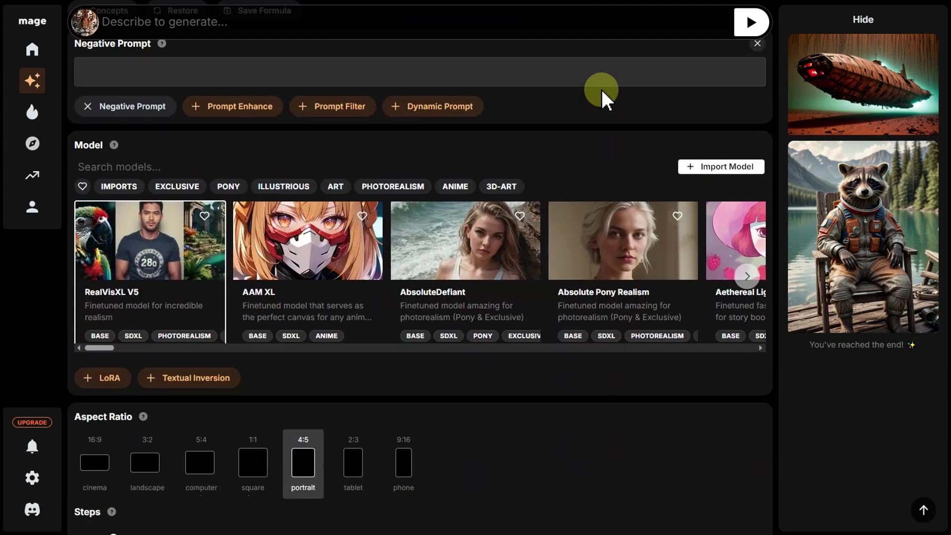
scroll(603, 94, "down", 5)
left_click(134, 306)
left_click_drag(133, 308, 161, 306)
left_click(749, 22)
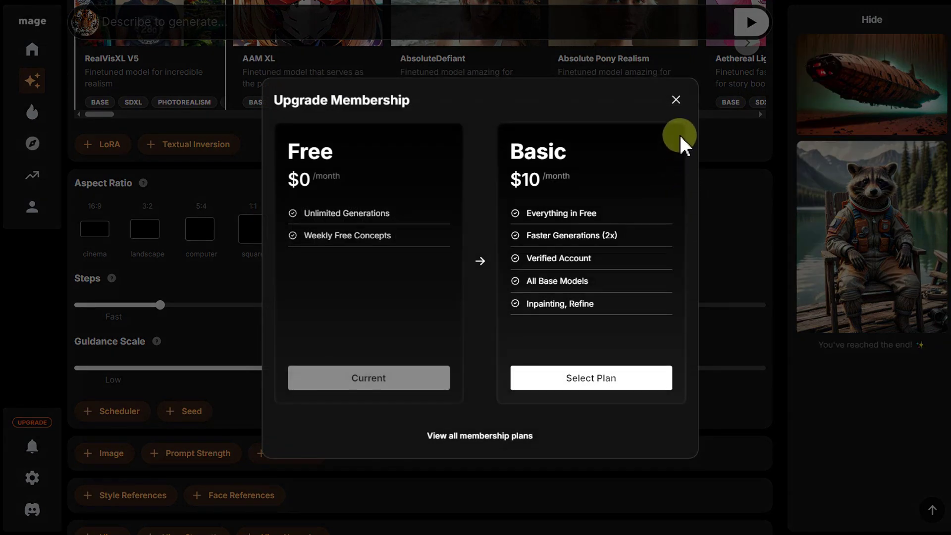
Dismiss the upgrade dialog, restore default advanced settings, and return to the home page
left_click(676, 101)
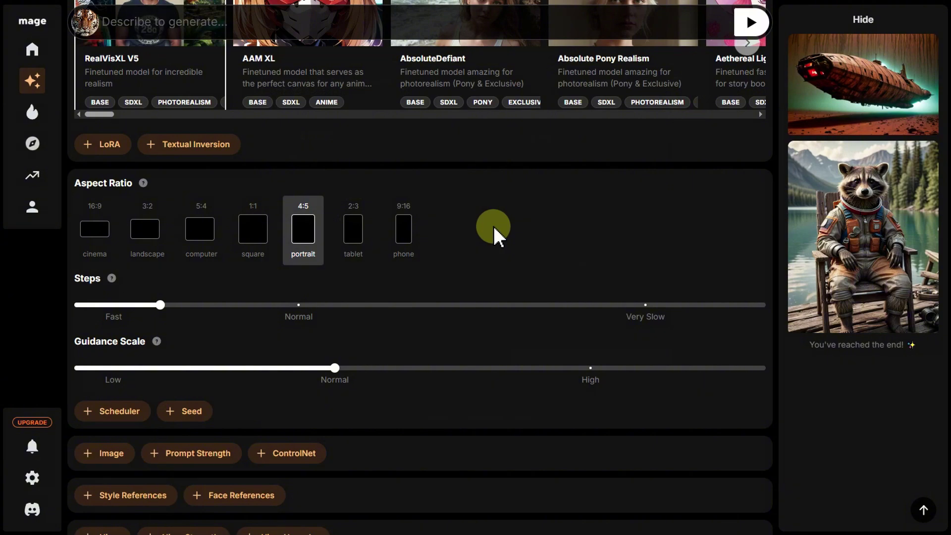
scroll(492, 225, "up", 10)
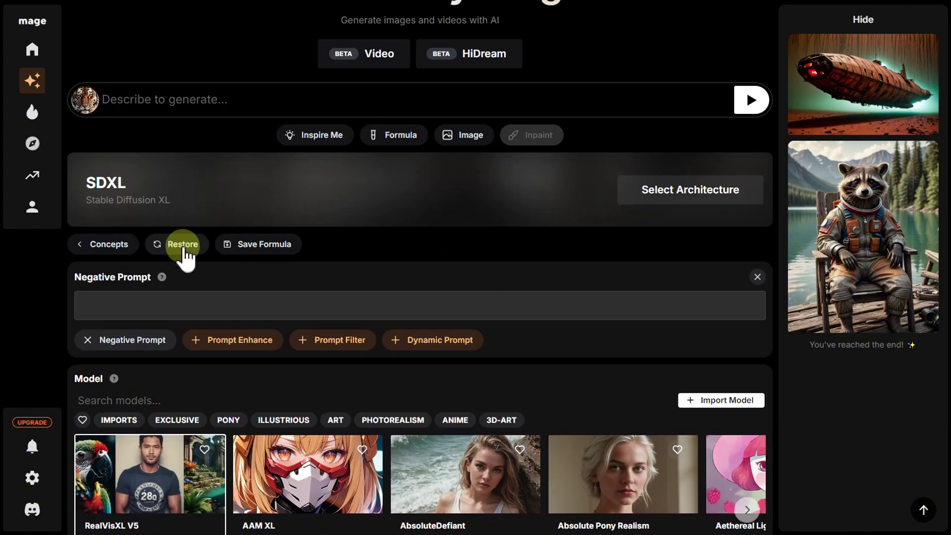
left_click(183, 244)
left_click(33, 49)
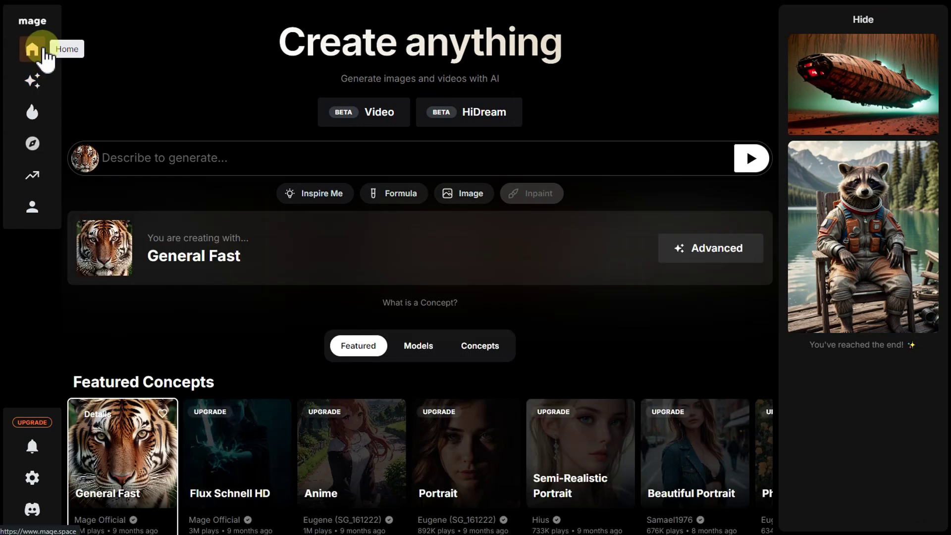
Scroll the home page and switch to the Models tab
scroll(165, 83, "down", 5)
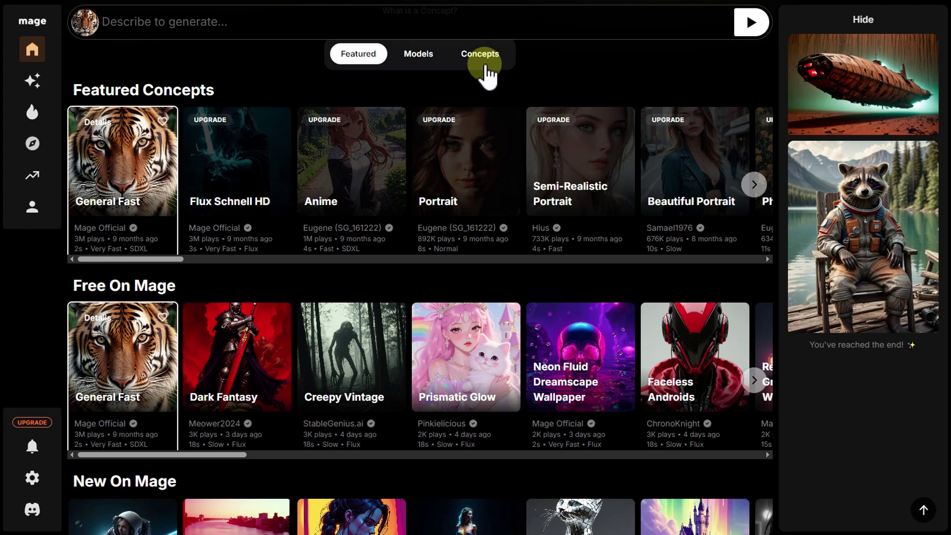
left_click(417, 63)
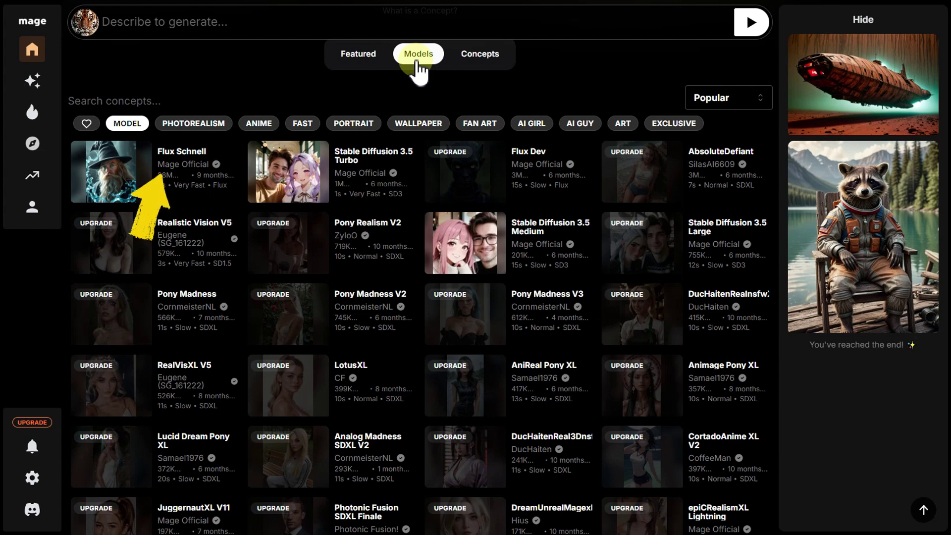
Open the Concepts catalogue and scroll through its Hot-sorted grid of concepts like Semi-Realistic Anime and Photorealism
left_click(481, 55)
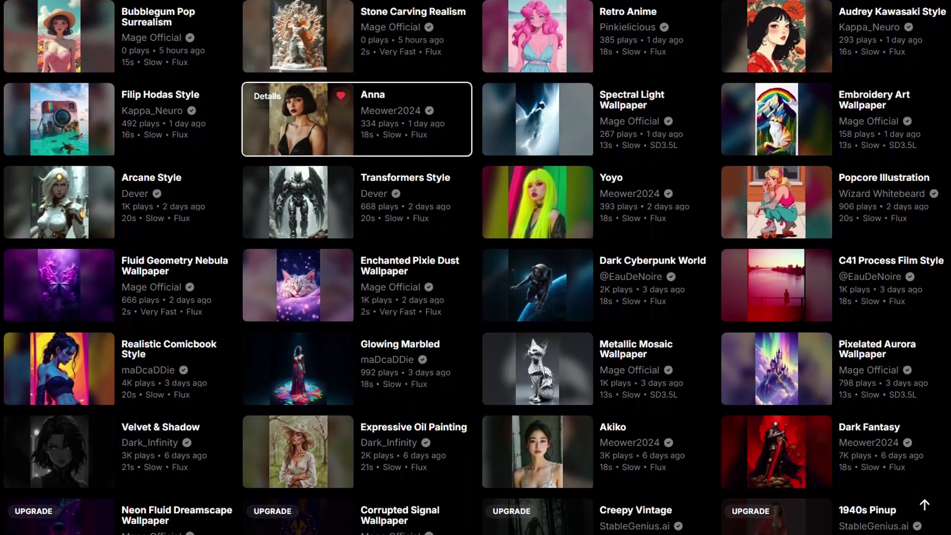
scroll(475, 267, "down", 5)
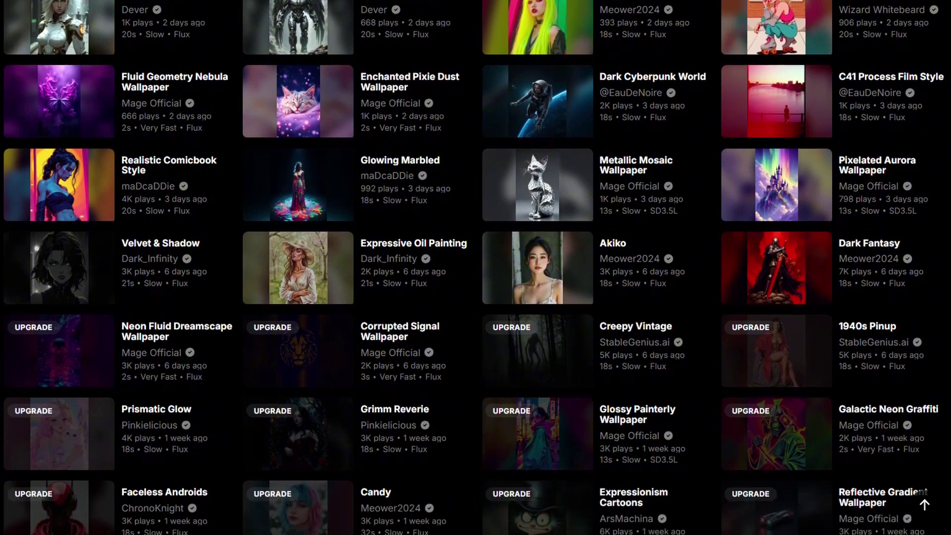
scroll(476, 267, "down", 5)
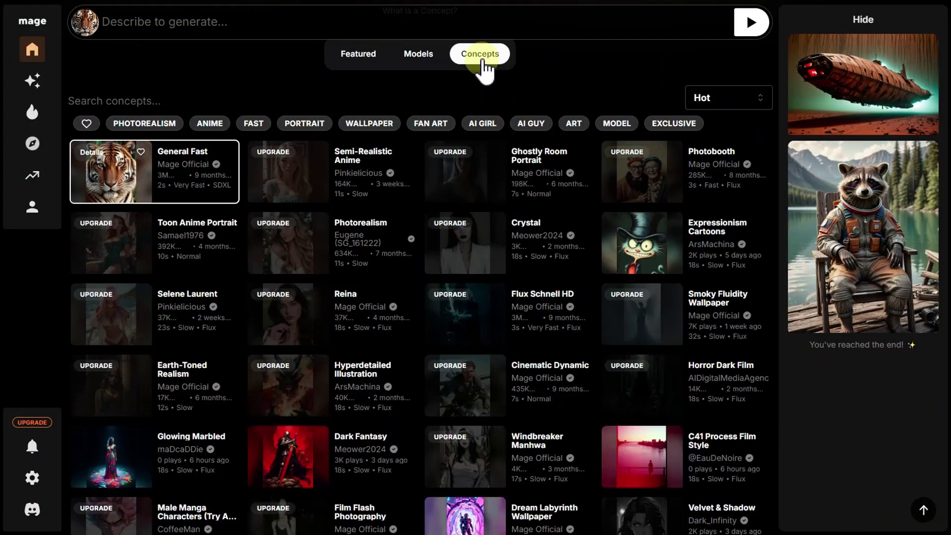
Return to Featured and apply the Neon Fluid Dreamscape Wallpaper concept from the Free On Mage row
left_click(369, 56)
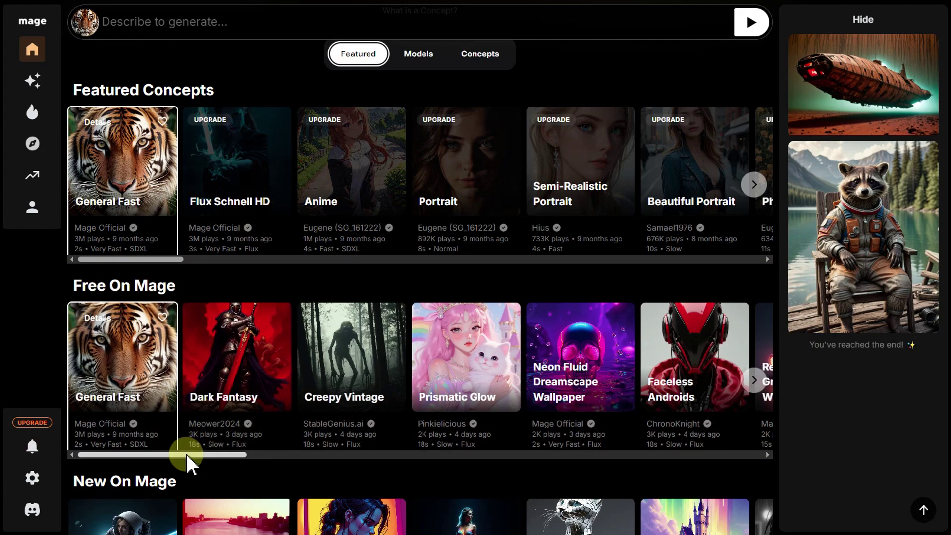
scroll(186, 454, "right", 10)
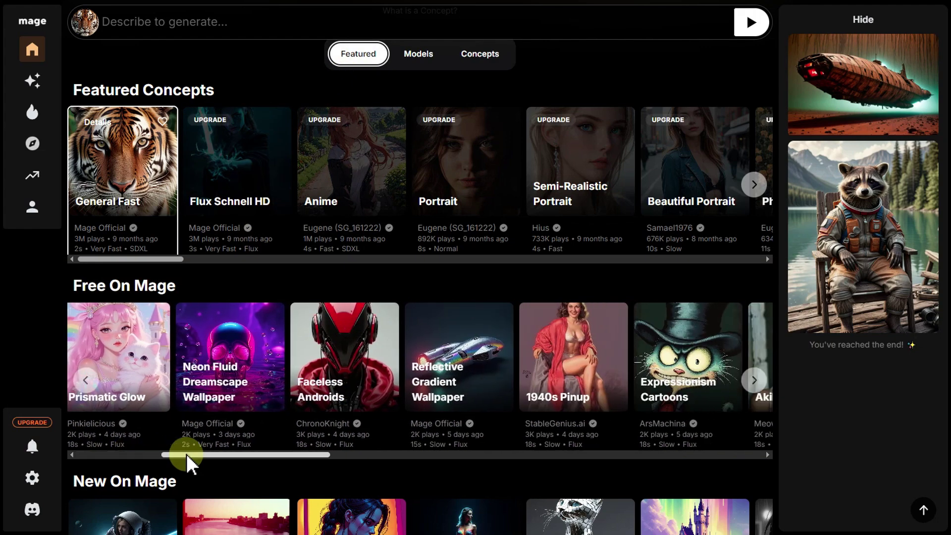
scroll(186, 453, "right", 10)
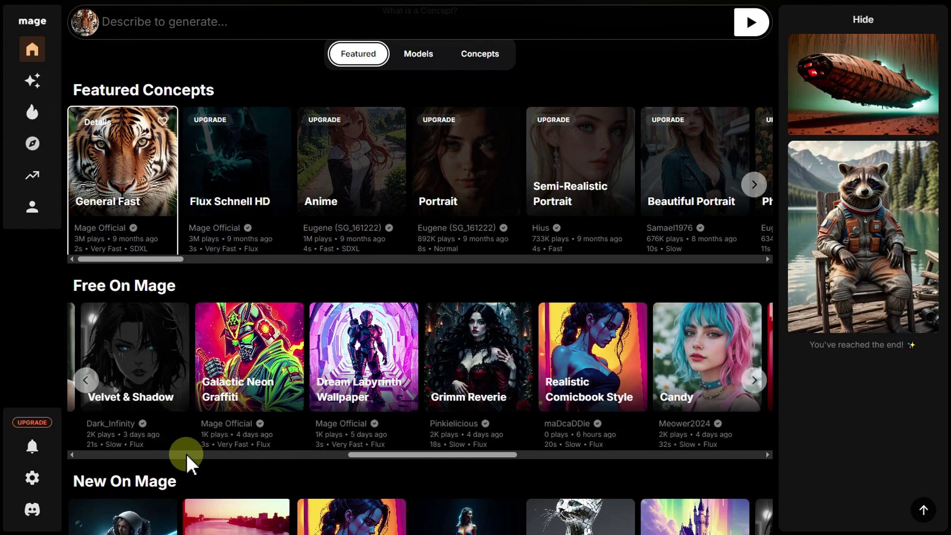
scroll(186, 455, "right", 10)
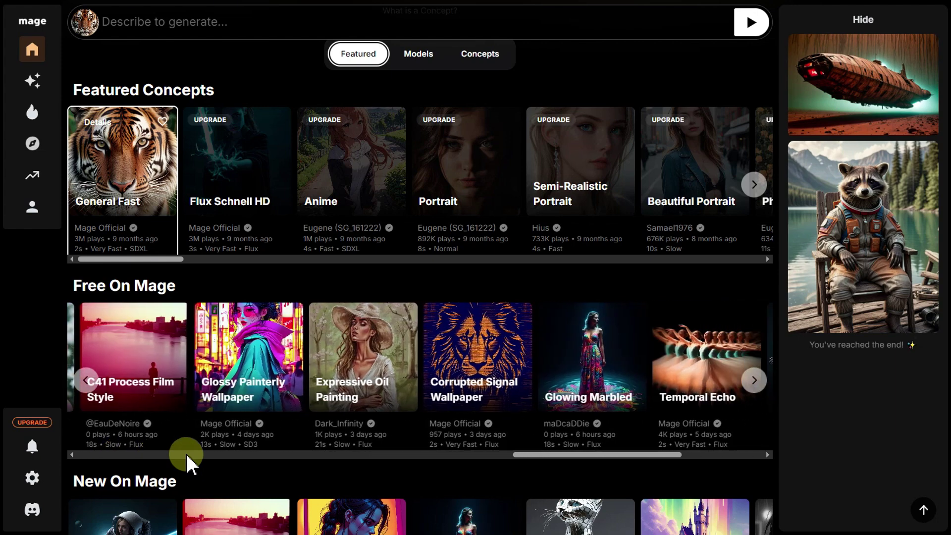
scroll(187, 454, "right", 2)
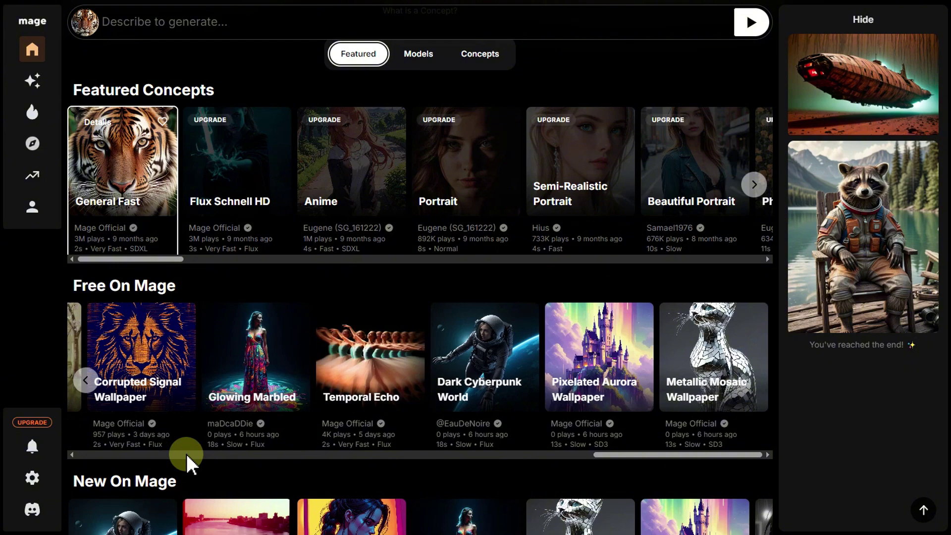
scroll(185, 451, "left", 15)
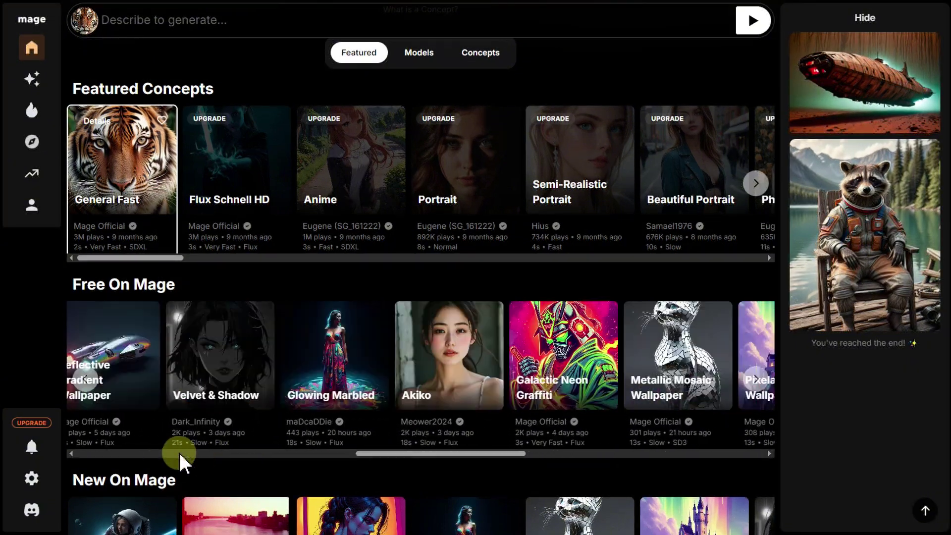
left_click(187, 366)
left_click(196, 22)
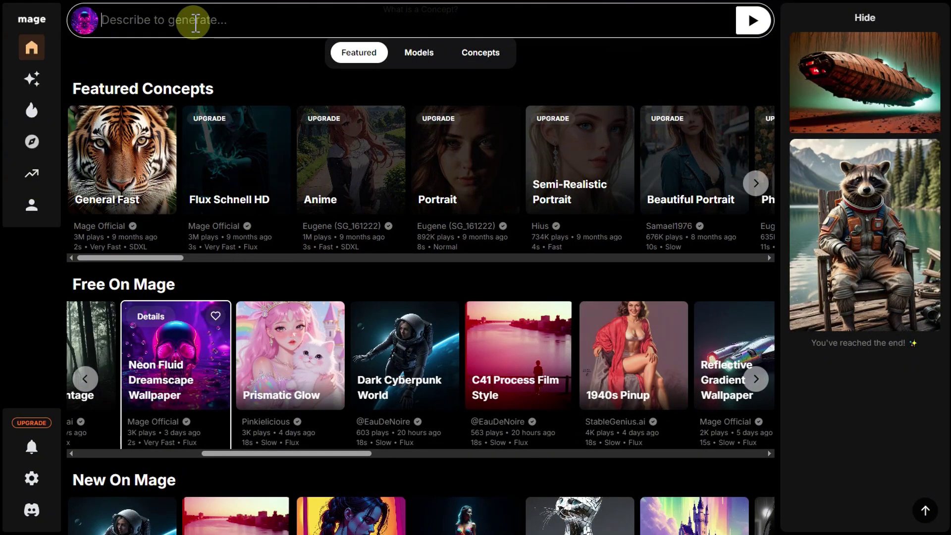
Generate the cybernetic spider image from a pasted prompt and view it full-size
type("A small, cybernetic spider with metallic legs and glowing red eyes sits on a cluttered desk, facing a flickering monitor. Antennae emit a faint blue light.")
left_click(753, 30)
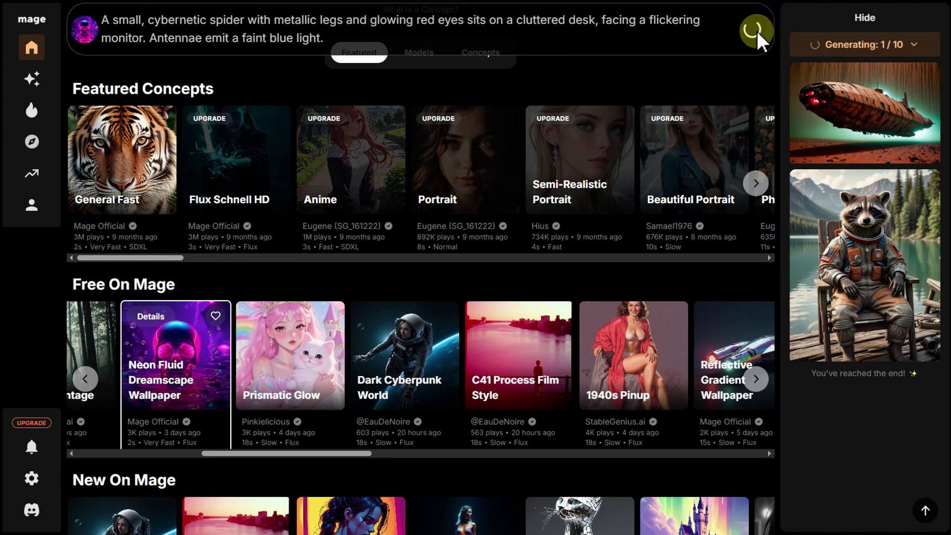
left_click(843, 135)
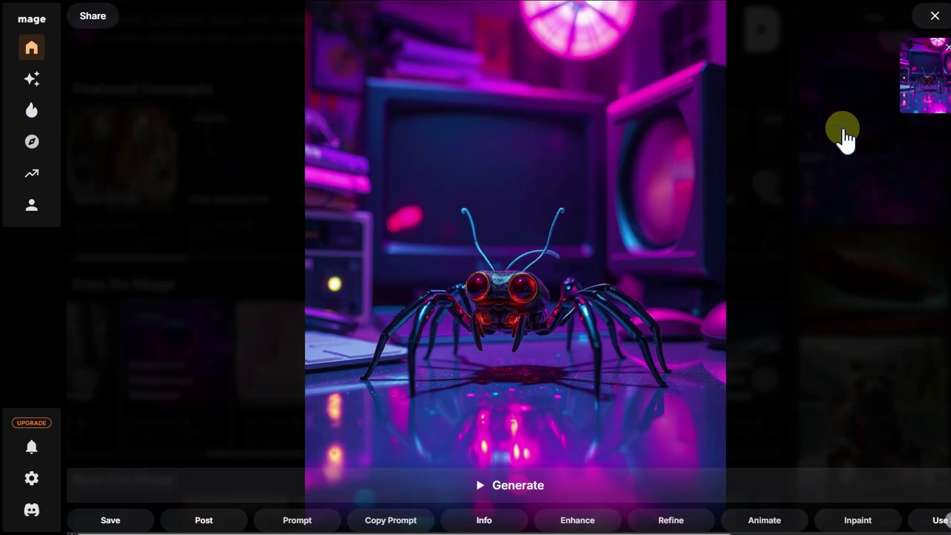
left_click(934, 16)
Apply the 1940s Pinup concept, generate the retro-futuristic housewife image and view it full-size
left_click_drag(163, 470, 303, 470)
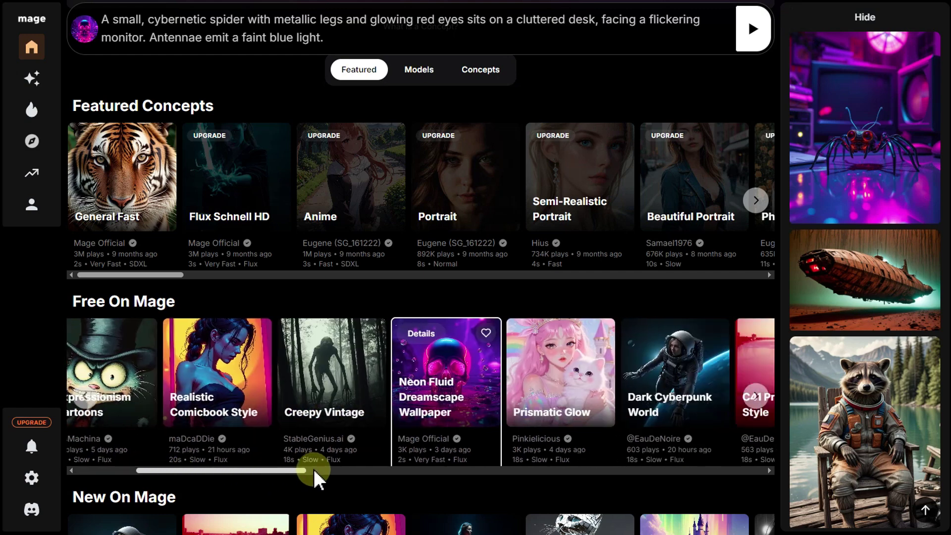
left_click(594, 361)
left_click(754, 36)
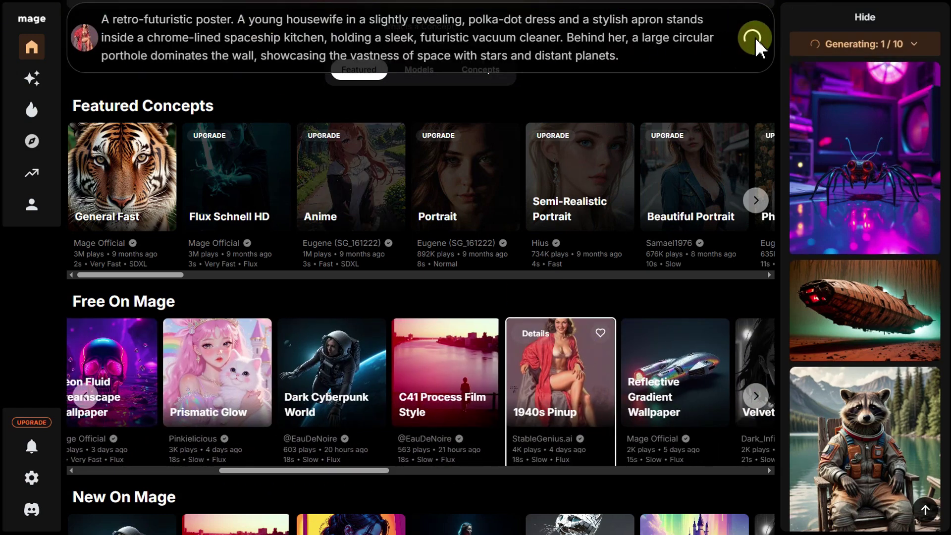
left_click(865, 98)
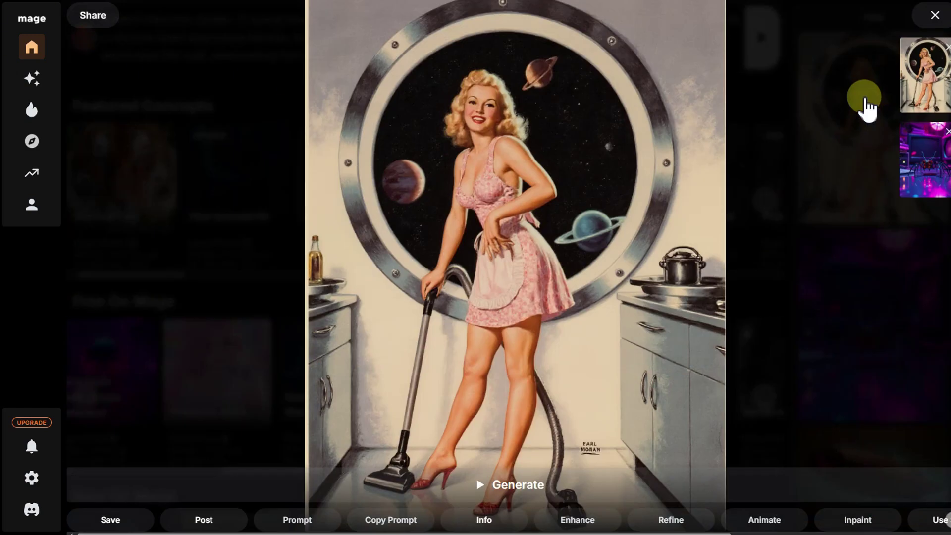
left_click(932, 16)
Apply Expressionism Cartoons, generate the Alice in a twisted forest image and view it full-size
left_click(382, 361)
left_click(287, 18)
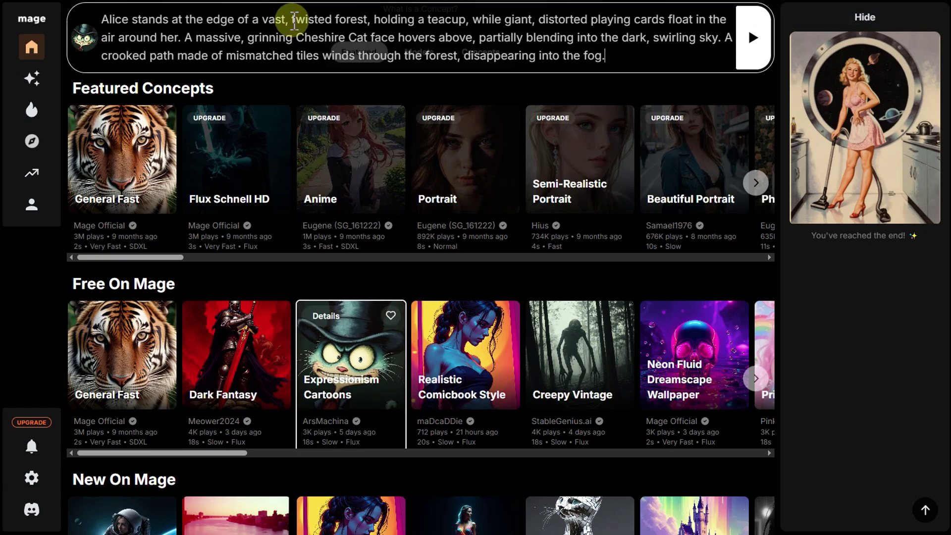
left_click(749, 40)
left_click(871, 96)
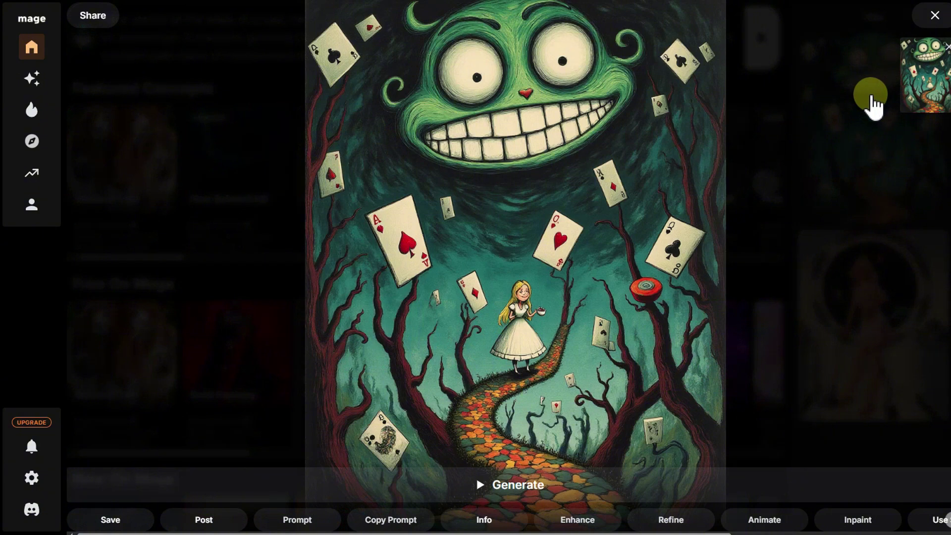
left_click(935, 15)
Apply the Akiko concept, paste the gym scene prompt, generate it and open the result full-size
left_click_drag(242, 448, 458, 449)
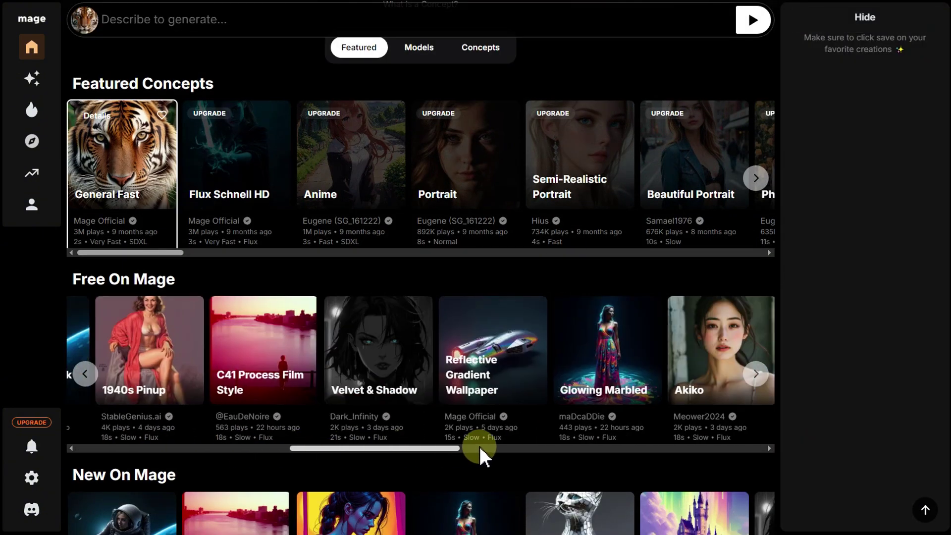
left_click(261, 20)
type("A woman after a workout stands with her back to the camera. She’s wearing tight-fitting athletic wear, slightly sweaty, with her hair tied back. The gym background is dimly lit, with scattered workout equipment and faint reflections of neon signs on the polished floor. Her pose highlights her toned figure, with one leg slightly bent and her shoulders relaxed.")
left_click(751, 43)
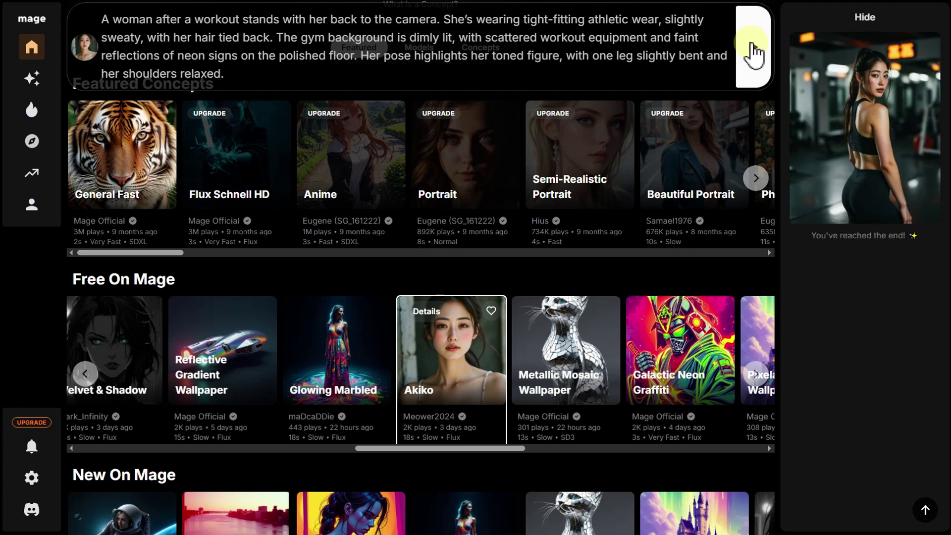
left_click(826, 103)
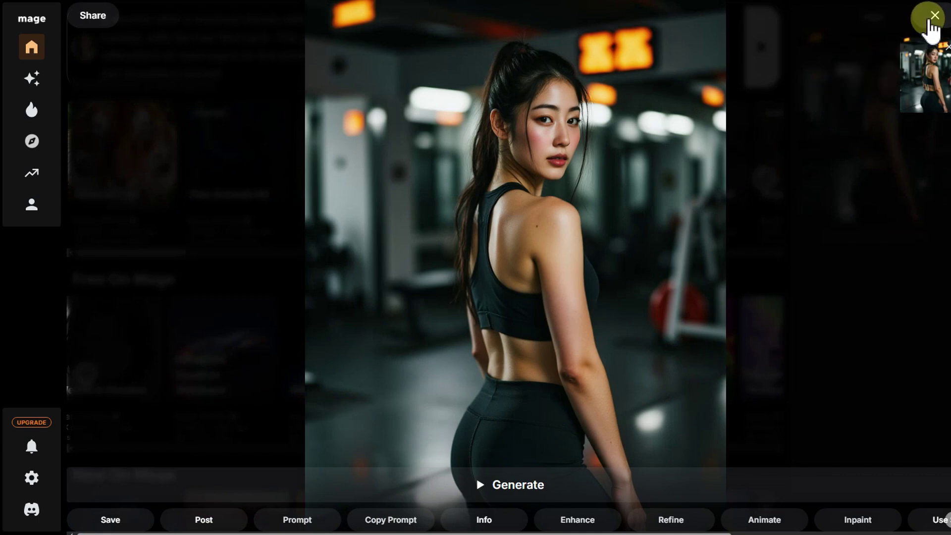
Close the gym image and preview concepts from Creepy Vintage through Prismatic Glow and Velvet & Shadow
left_click(934, 16)
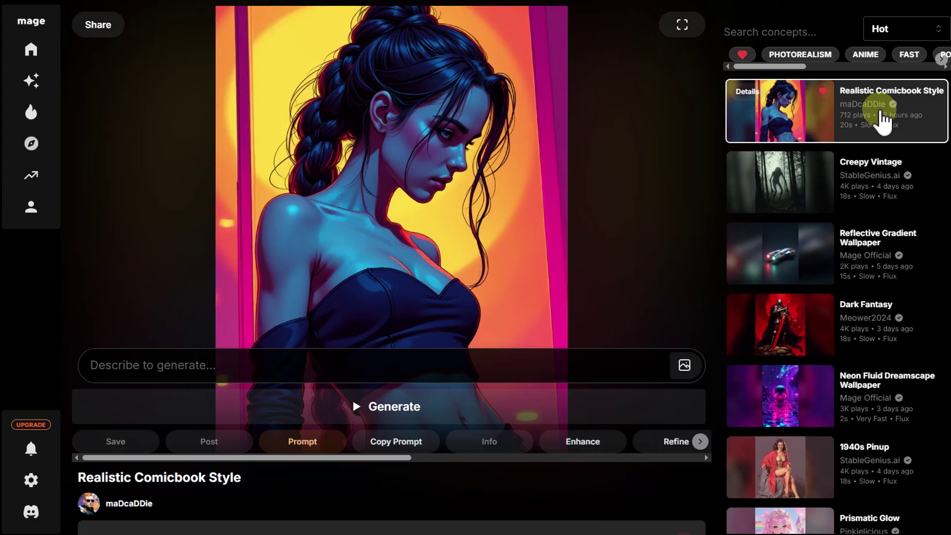
scroll(883, 122, "down", 1)
left_click(883, 122)
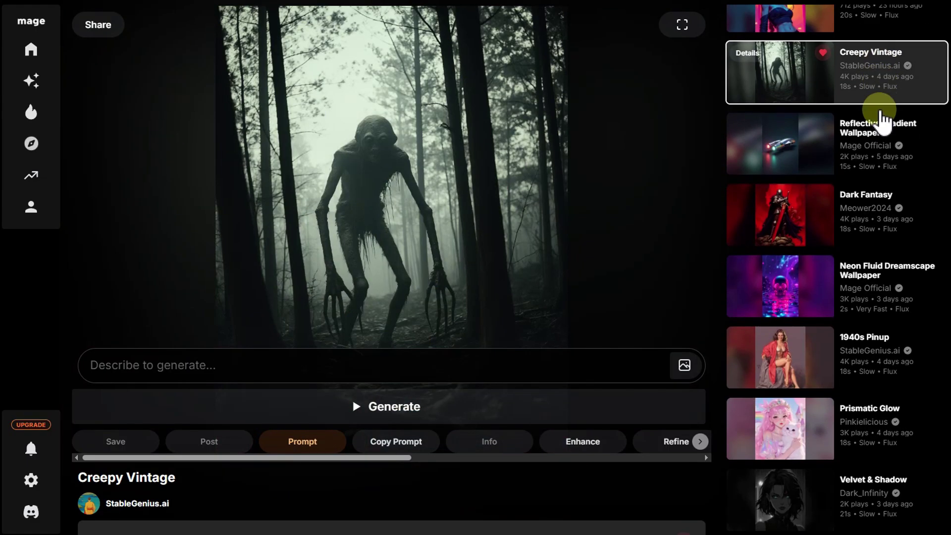
scroll(883, 121, "down", 1)
left_click(883, 121)
scroll(883, 121, "down", 1)
left_click(883, 121)
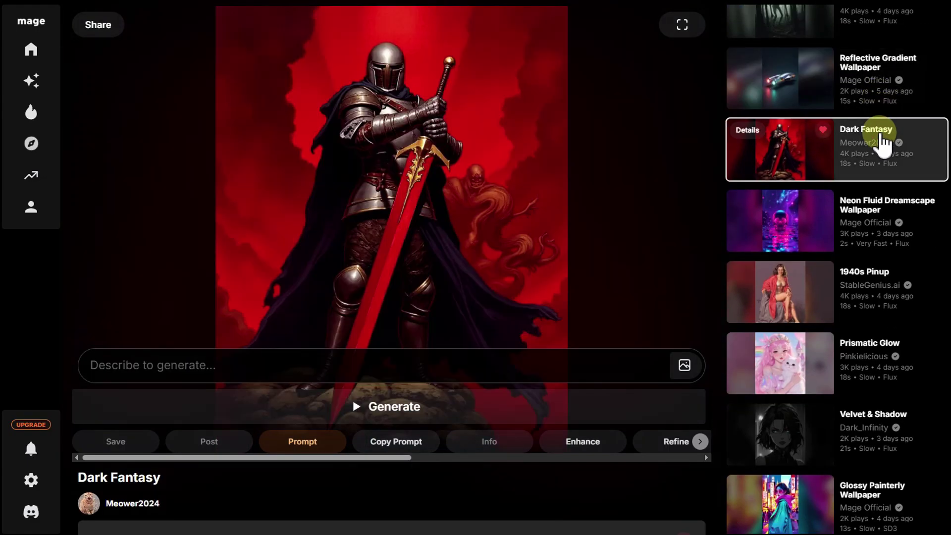
scroll(882, 123, "down", 1)
left_click(879, 124)
left_click(878, 171)
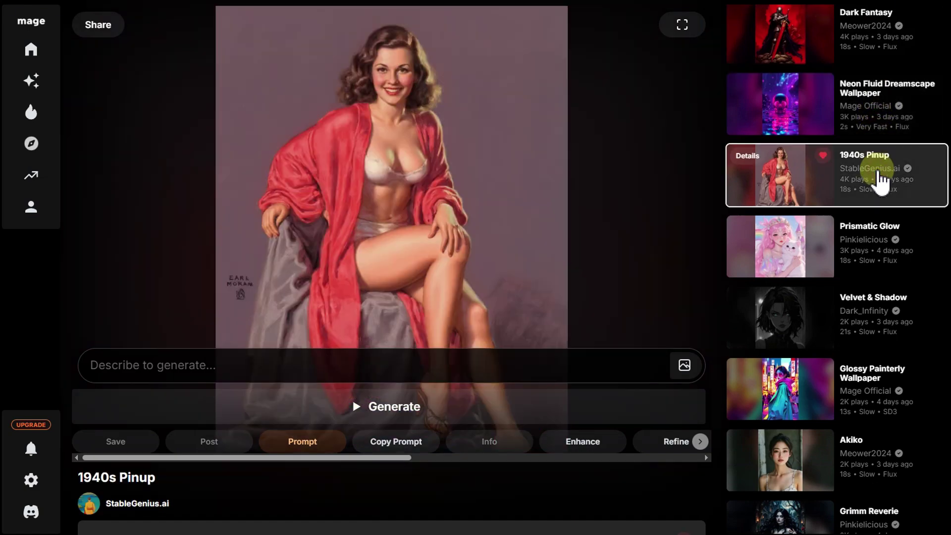
left_click(880, 245)
left_click(879, 325)
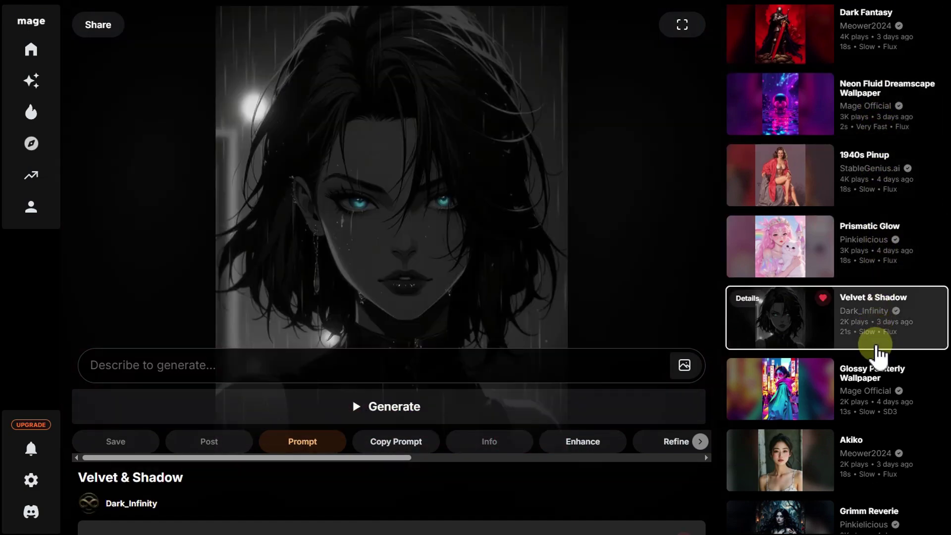
left_click(881, 380)
Preview concepts from Glossy Painterly Wallpaper and Akiko through Corrupted Signal and Galactic Neon Graffiti
scroll(882, 381, "down", 1)
left_click(878, 387)
scroll(878, 387, "down", 1)
left_click(877, 385)
scroll(878, 386, "down", 1)
left_click(883, 420)
scroll(881, 416, "down", 1)
left_click(879, 393)
scroll(879, 386, "down", 2)
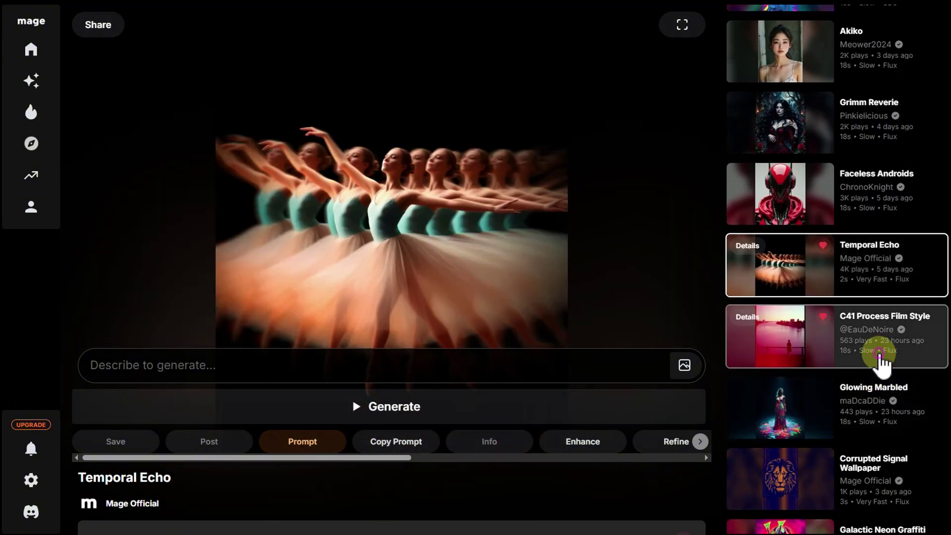
left_click(877, 370)
left_click(879, 384)
left_click(871, 471)
scroll(871, 476, "down", 2)
left_click(868, 459)
Preview Metallic Mosaic through Pixelated Aurora Wallpaper concepts, then go to the Social feed
left_click(820, 504)
scroll(842, 475, "down", 2)
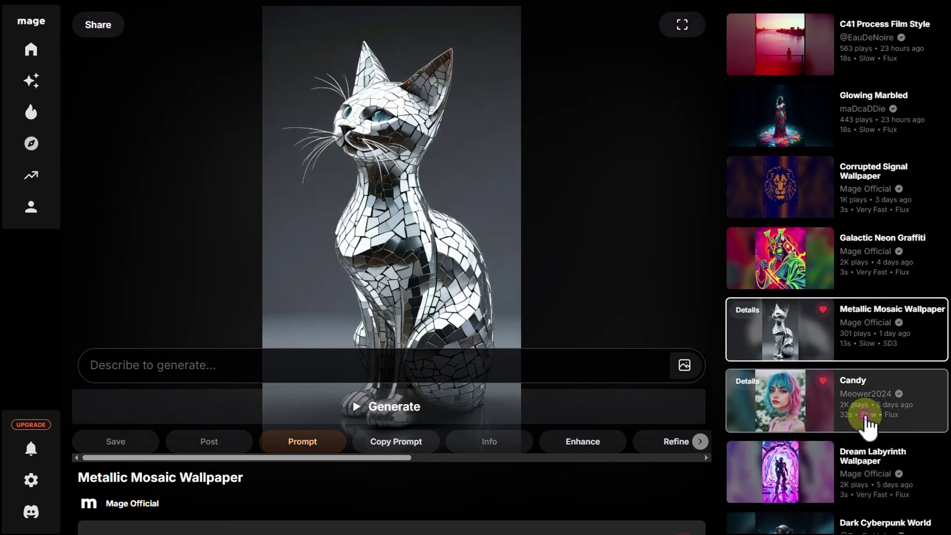
left_click(868, 426)
left_click(868, 441)
scroll(862, 446, "down", 3)
left_click(861, 329)
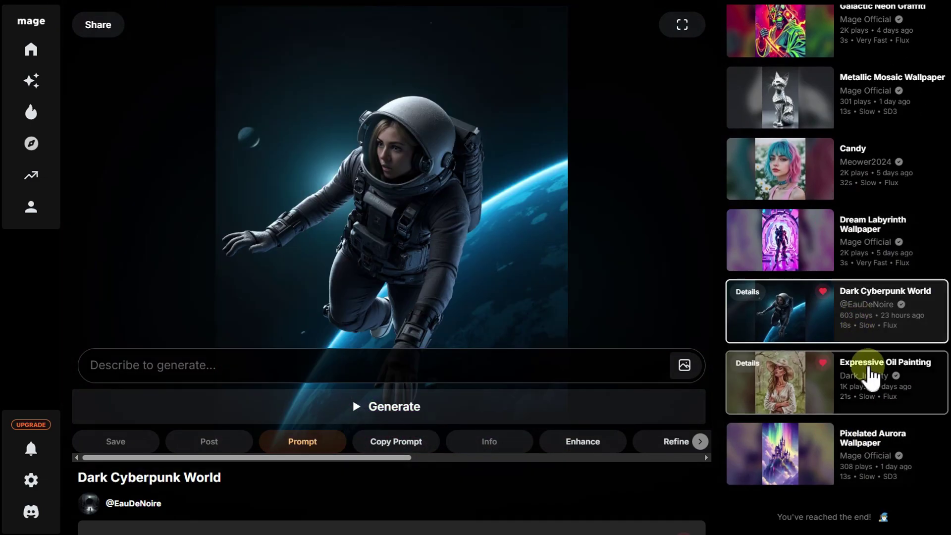
left_click(871, 371)
left_click(877, 452)
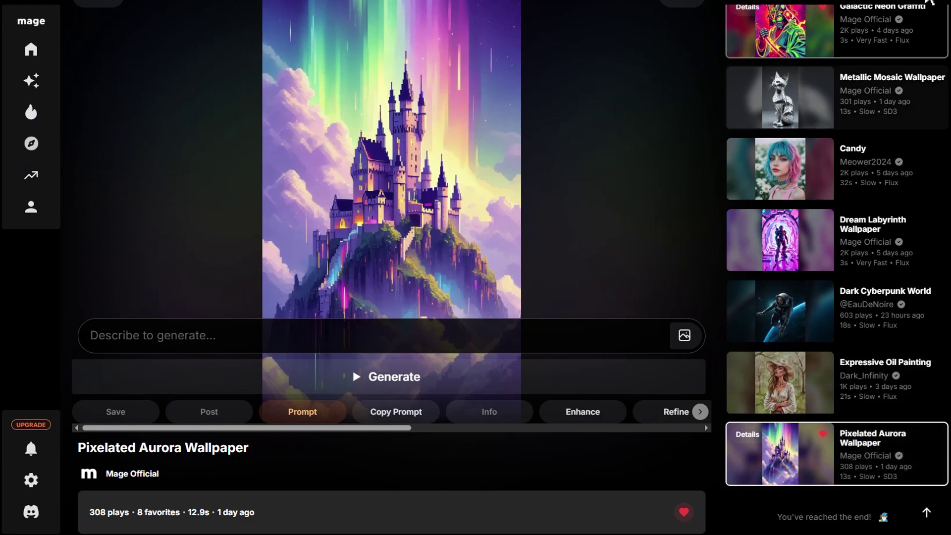
left_click(156, 82)
left_click(40, 113)
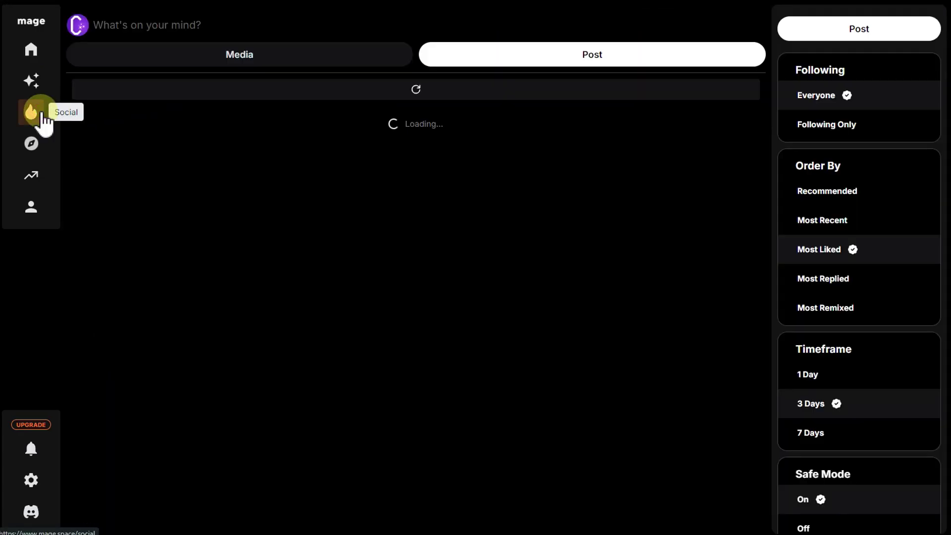
Open a bread-baking post from the Social feed and visit its author's profile
scroll(69, 144, "down", 8)
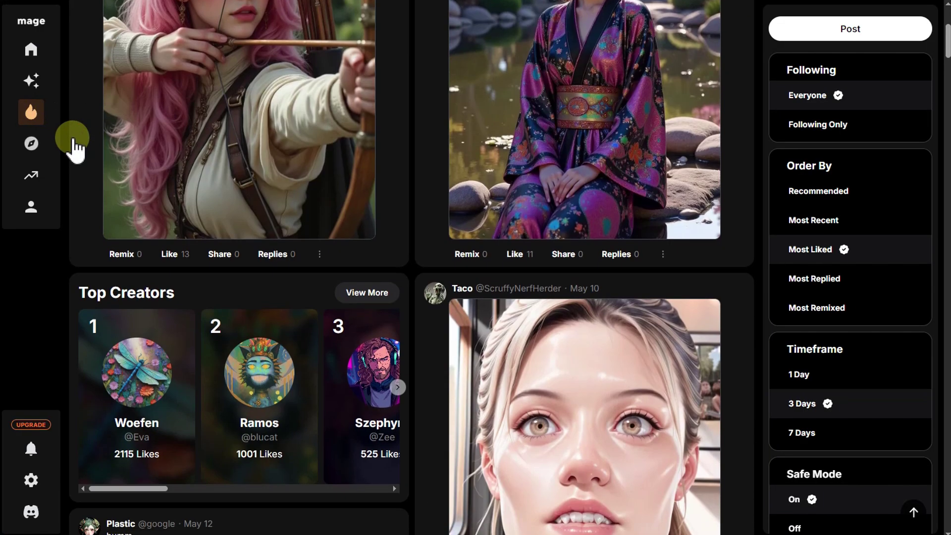
scroll(75, 149, "down", 3)
left_click(241, 262)
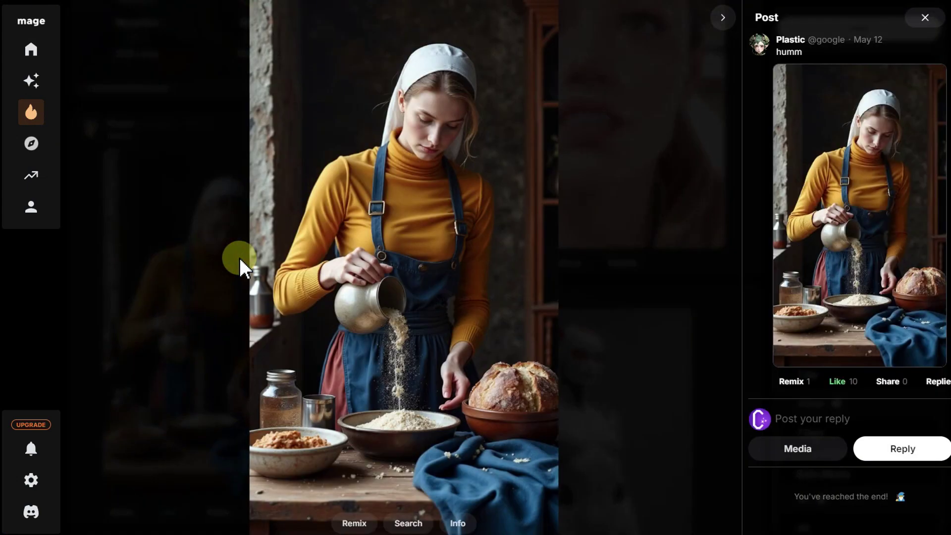
left_click(762, 53)
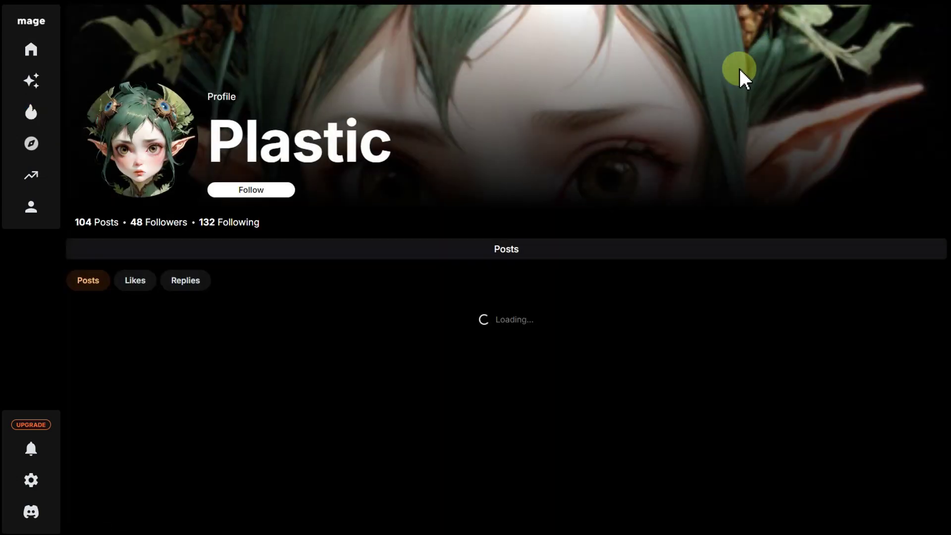
Open the author's Apr 29 cracked golden porcelain-faced portrait post
scroll(452, 199, "down", 15)
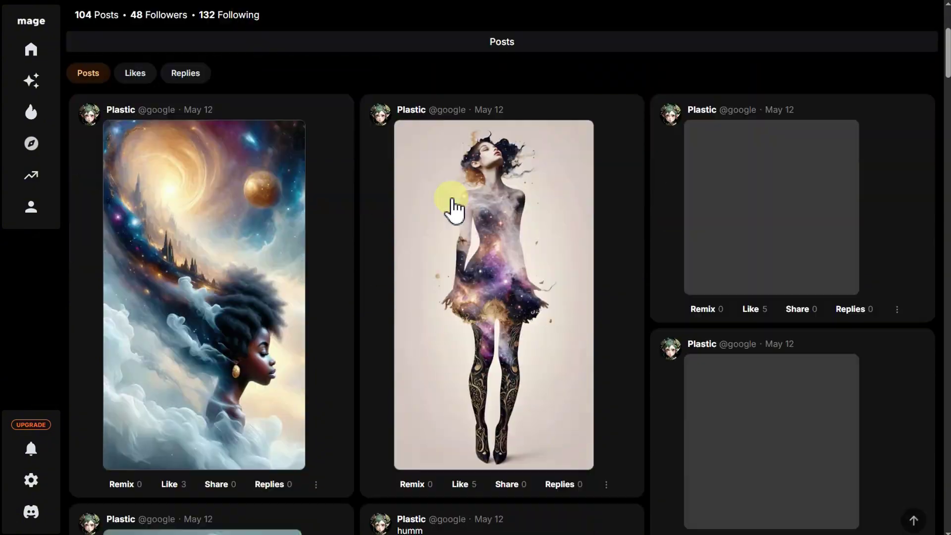
scroll(453, 205, "down", 10)
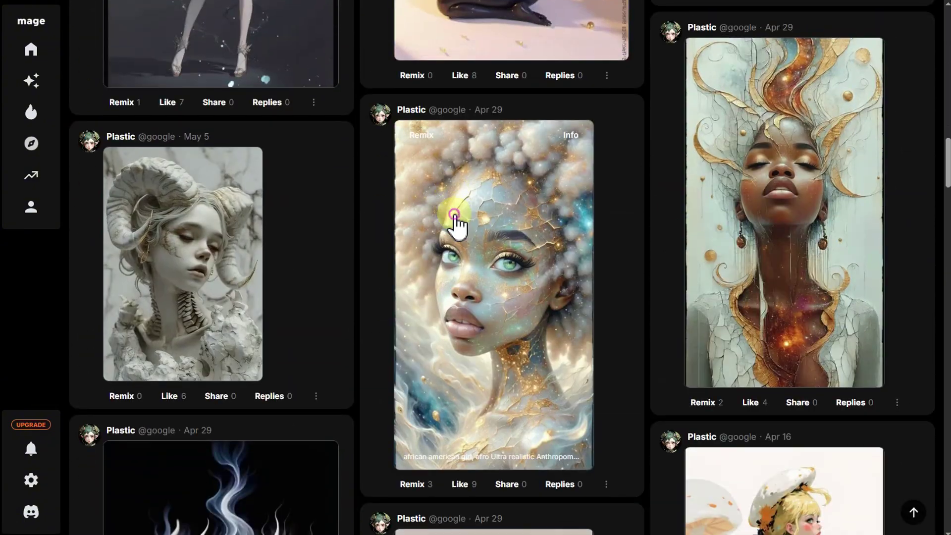
left_click(453, 220)
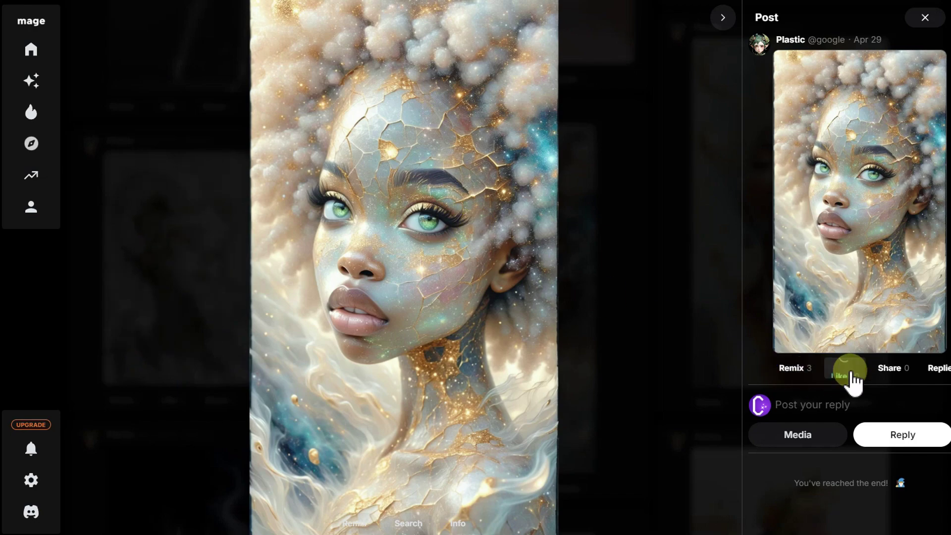
scroll(853, 381, "down", 2)
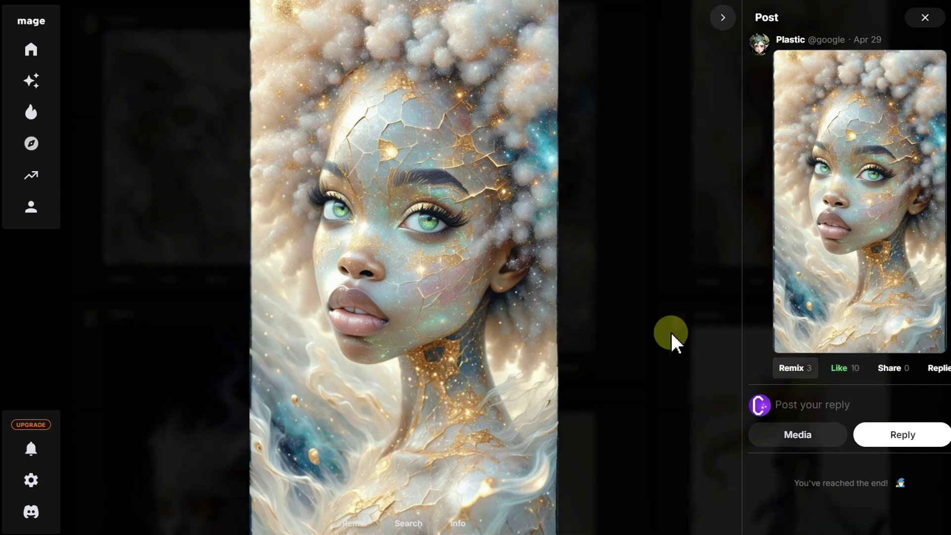
left_click(30, 144)
Scroll the Explore grid, open the robot frog post, then close it
scroll(647, 239, "down", 5)
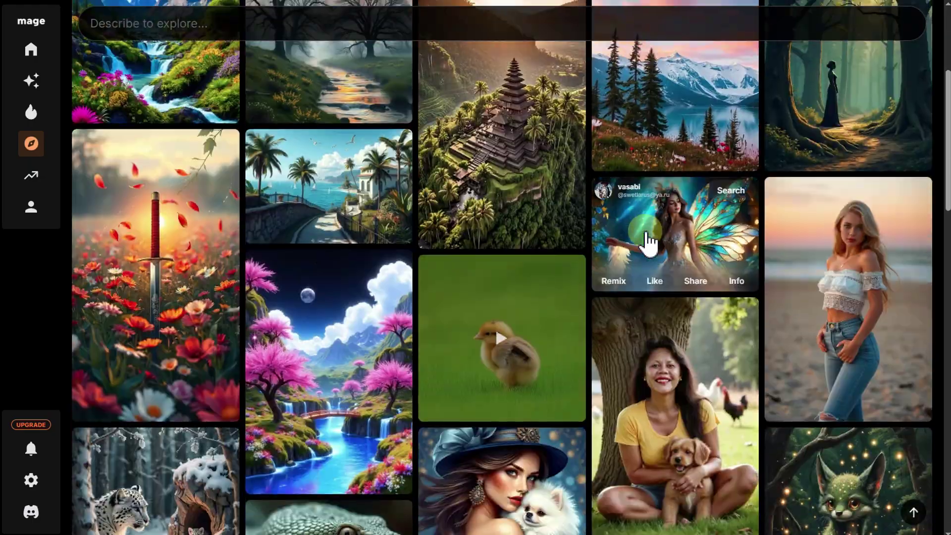
scroll(647, 239, "down", 15)
scroll(647, 240, "down", 12)
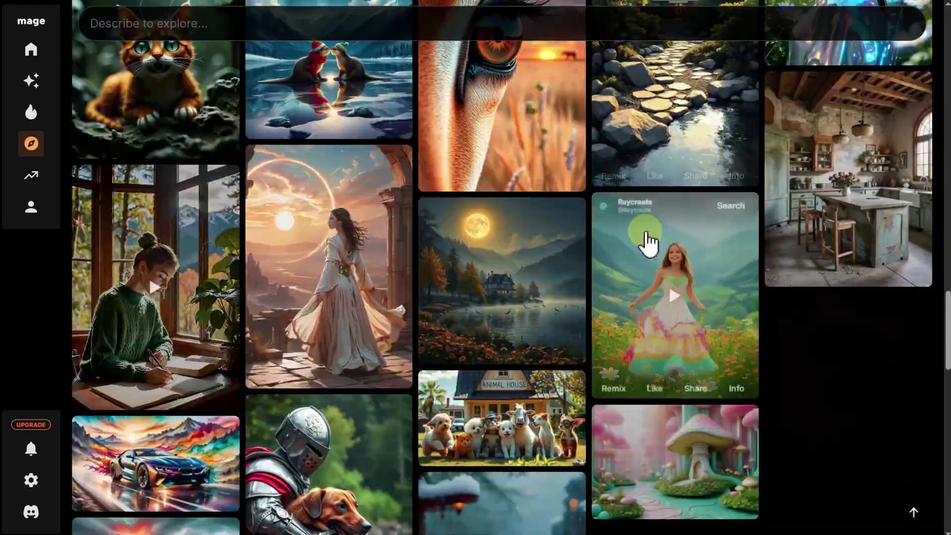
scroll(648, 240, "down", 8)
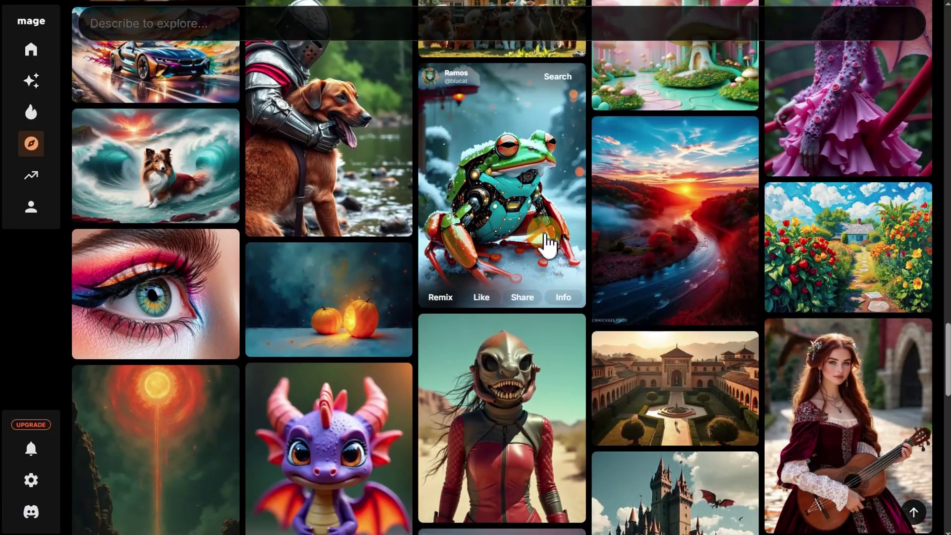
left_click(545, 239)
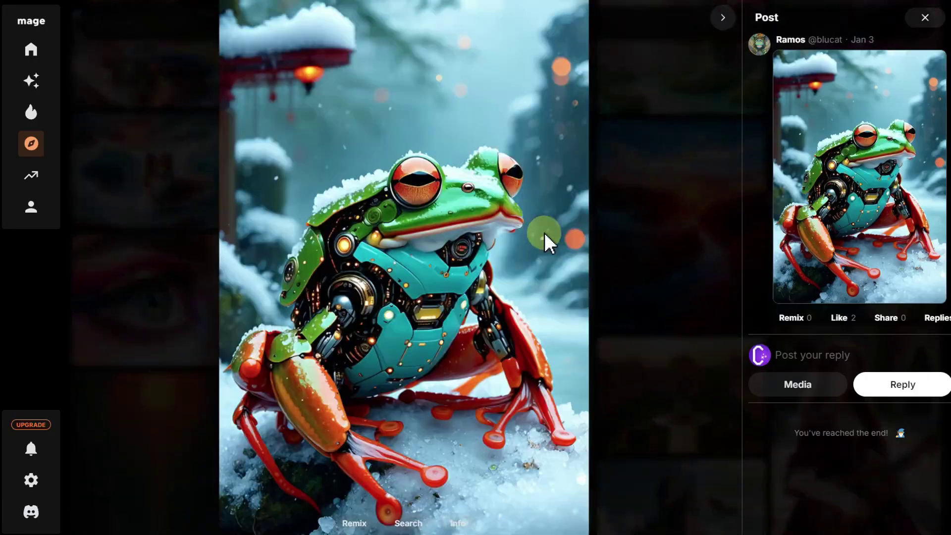
left_click(925, 18)
Sort the Explore grid by Most Recent, then switch it to Random
left_click(483, 171)
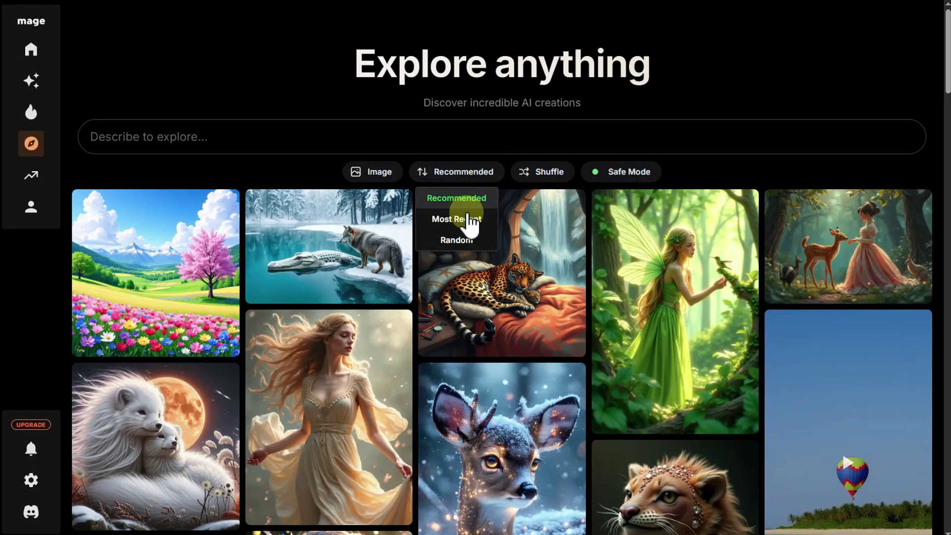
left_click(471, 214)
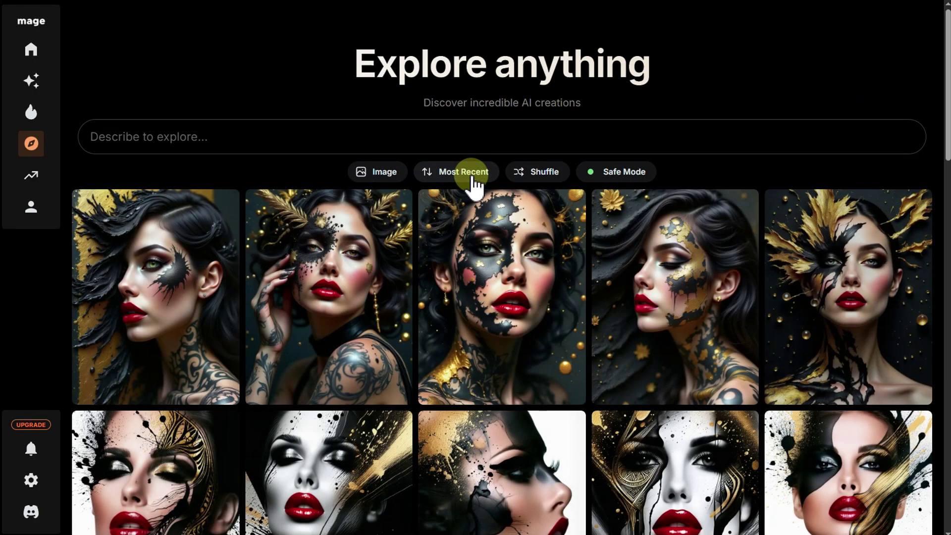
left_click(473, 179)
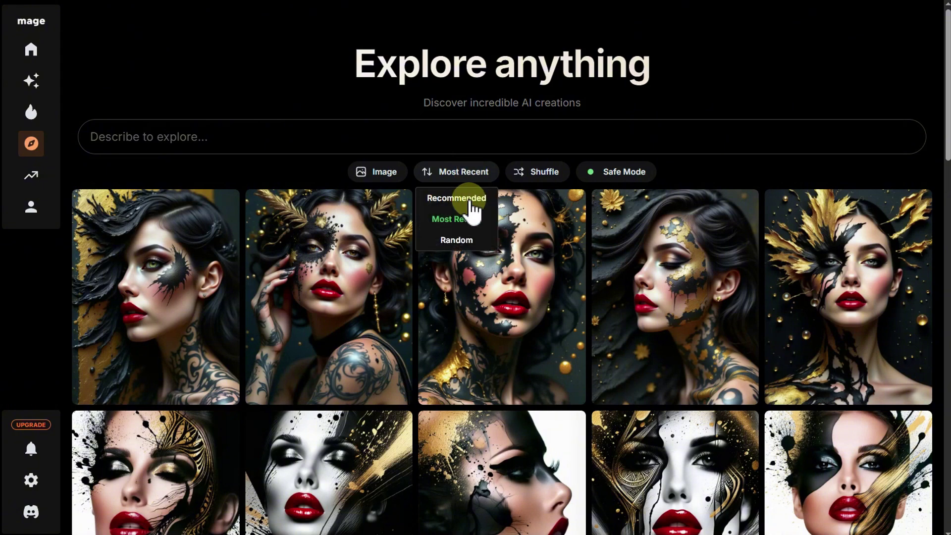
left_click(456, 238)
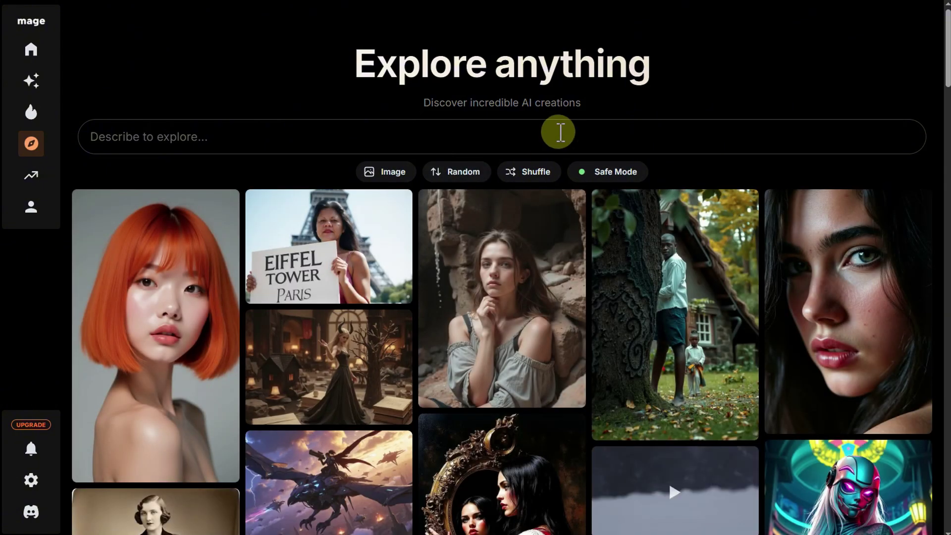
Open the Top creators leaderboard, check the Posts ranking, then browse the Models ranking by plays
left_click(56, 178)
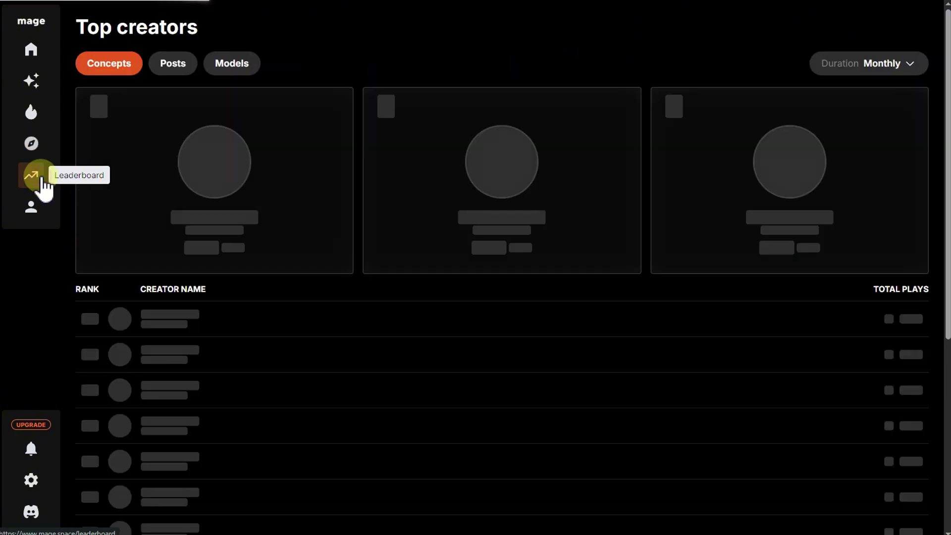
left_click(171, 63)
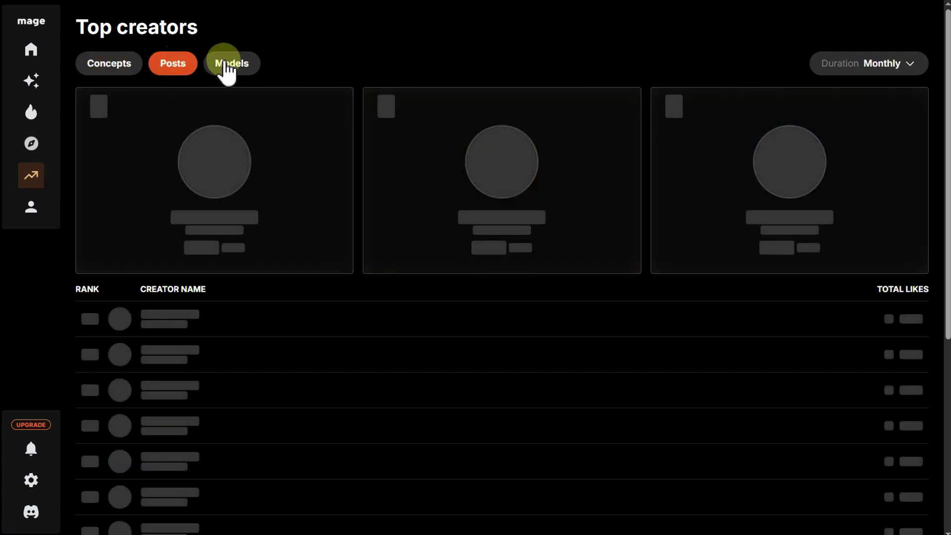
left_click(225, 64)
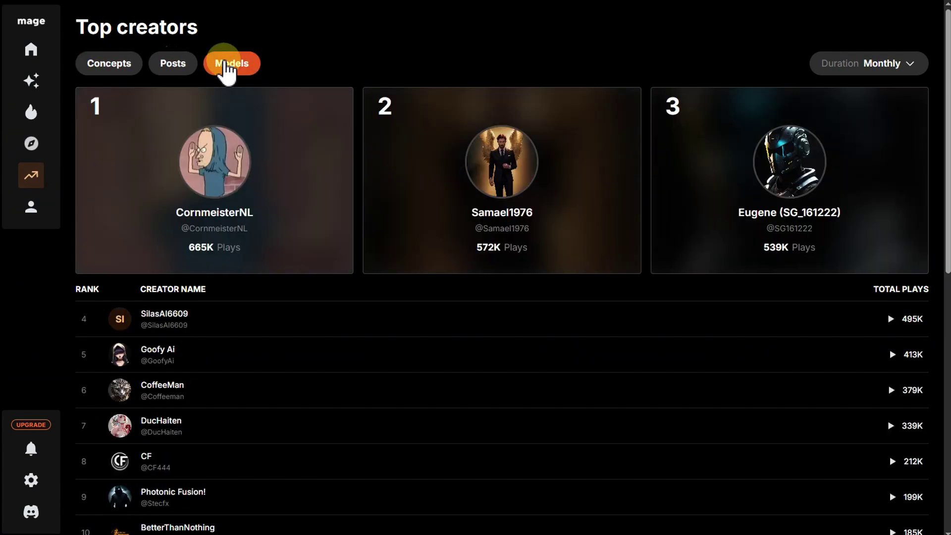
scroll(416, 129, "down", 5)
scroll(416, 129, "down", 5)
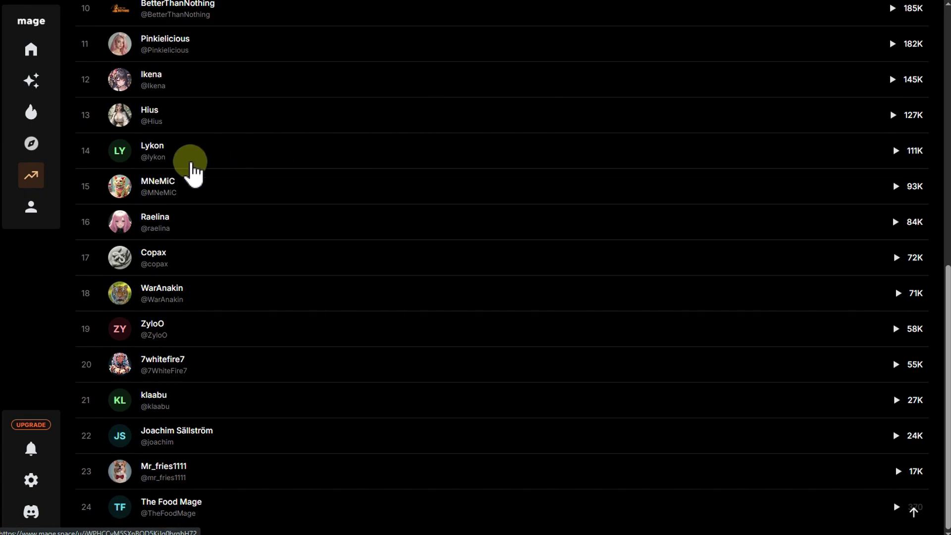
Open your own profile and browse its history of generated images
left_click(39, 208)
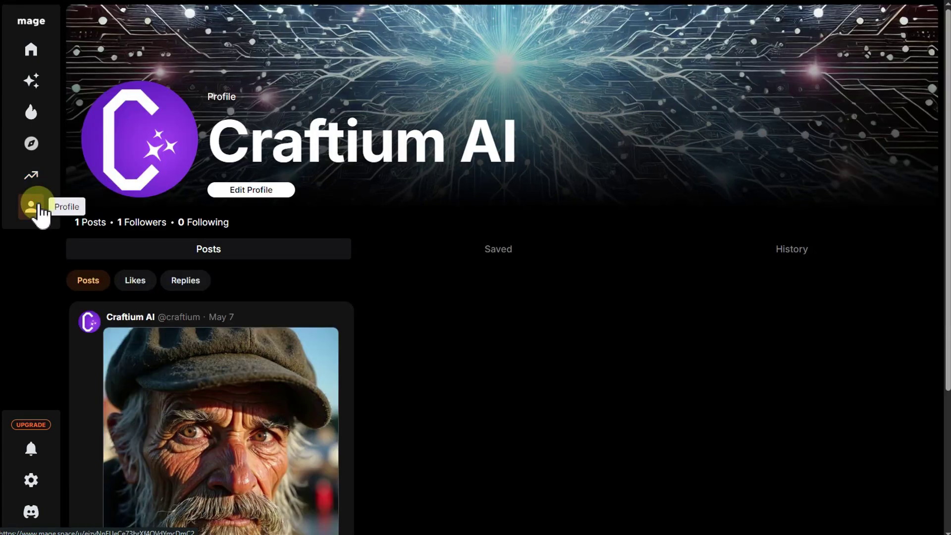
left_click(779, 258)
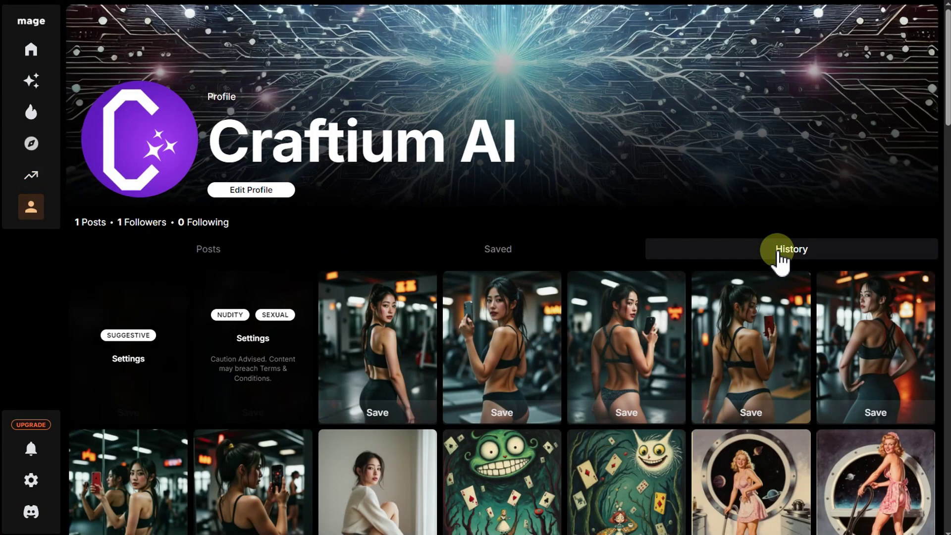
scroll(779, 259, "down", 14)
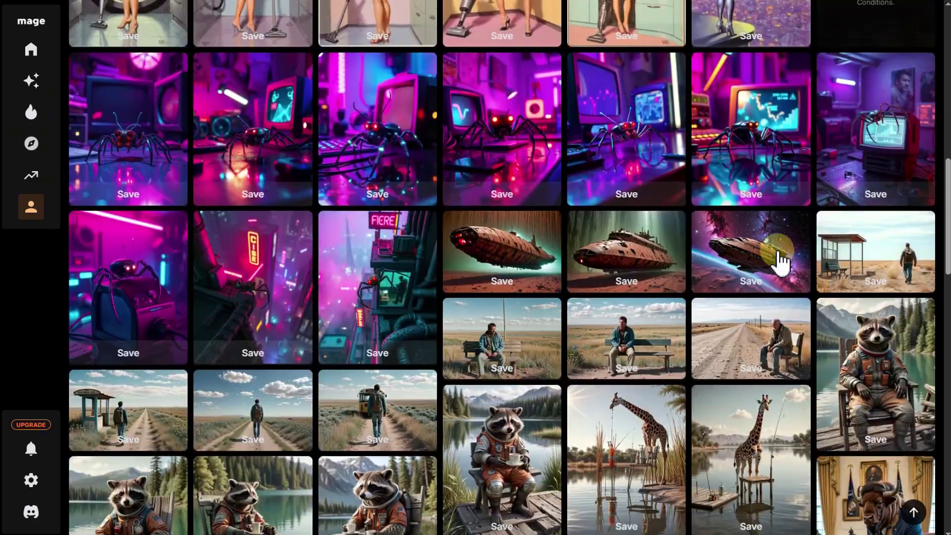
scroll(779, 258, "up", 15)
View the profile's Saved, Posts, Likes and Replies tabs, then open Edit Profile
left_click(512, 250)
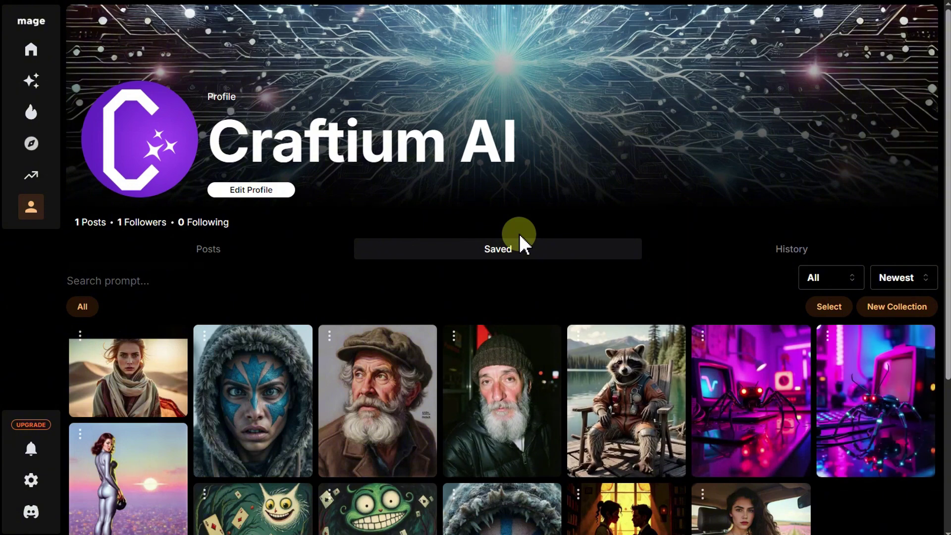
left_click(217, 249)
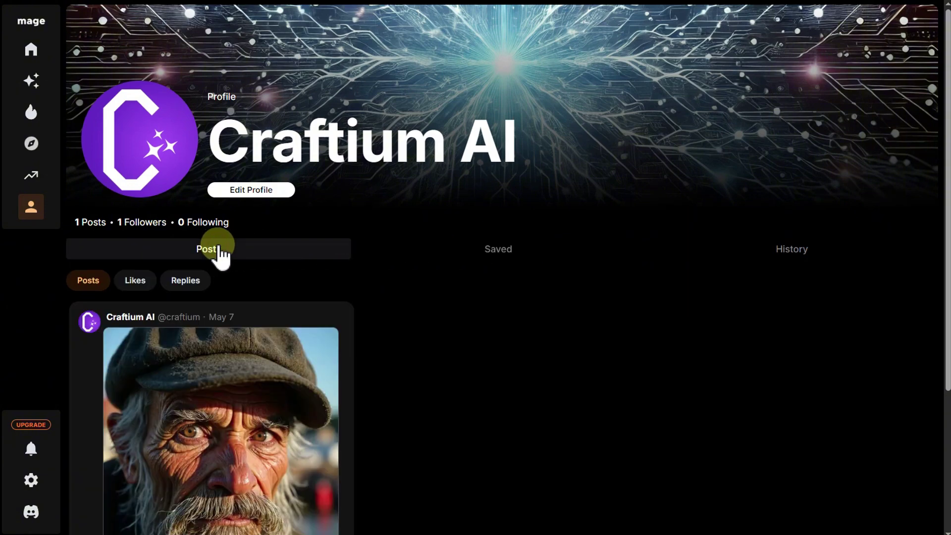
left_click(143, 281)
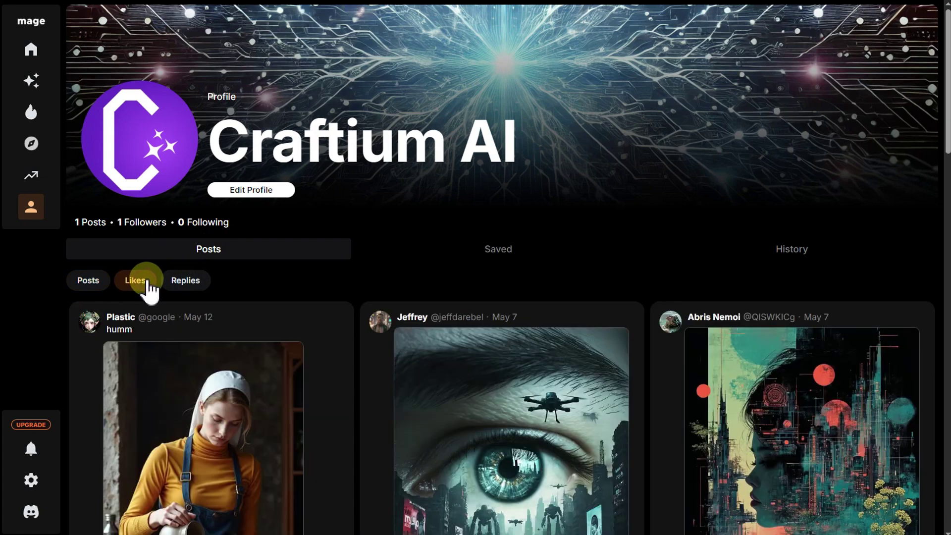
left_click(184, 281)
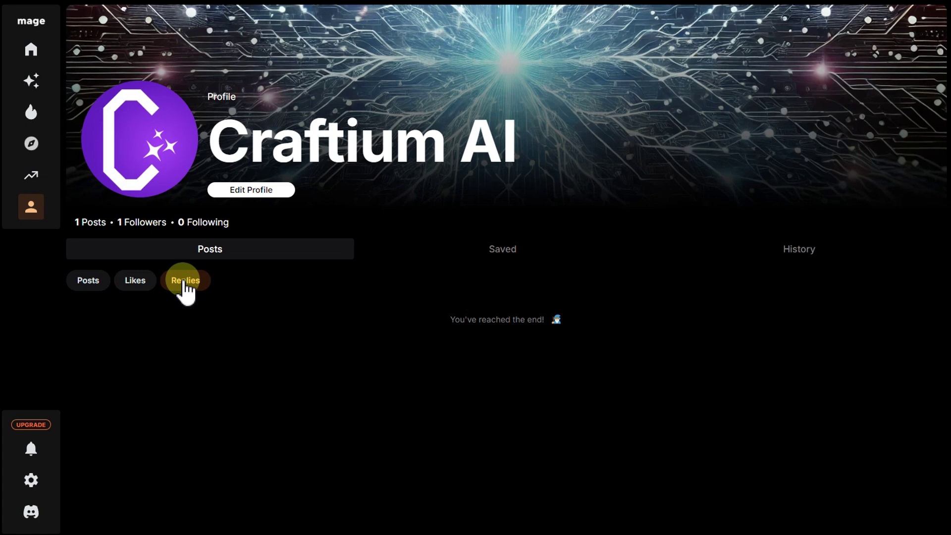
left_click(244, 192)
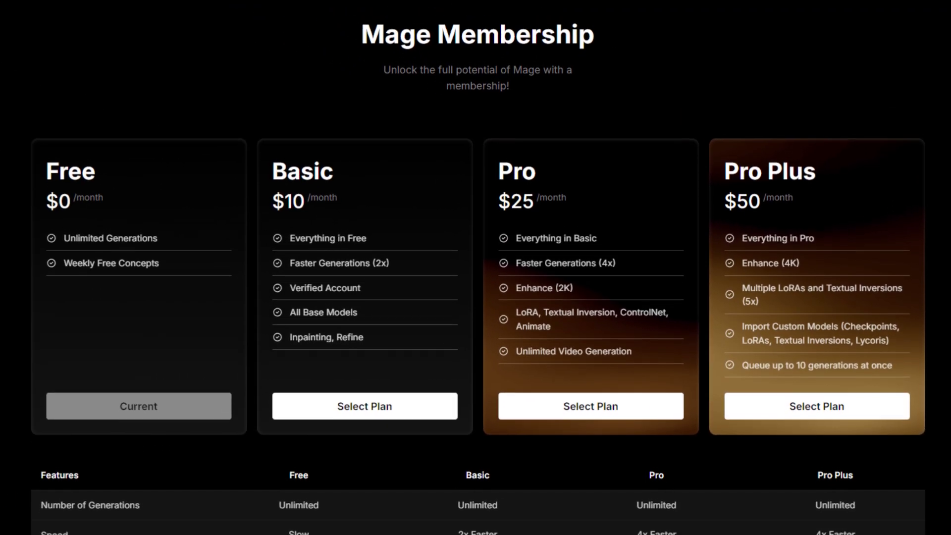
scroll(476, 277, "down", 3)
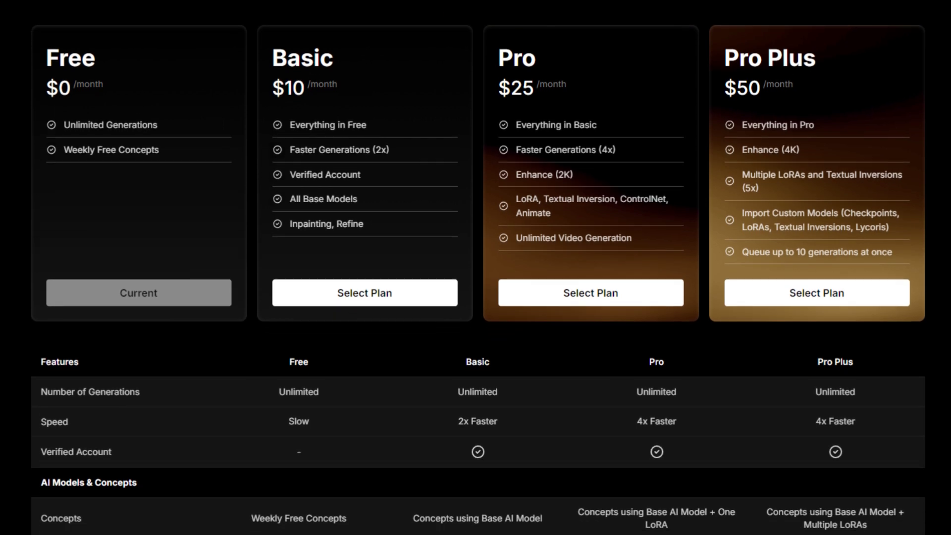
scroll(475, 277, "down", 3)
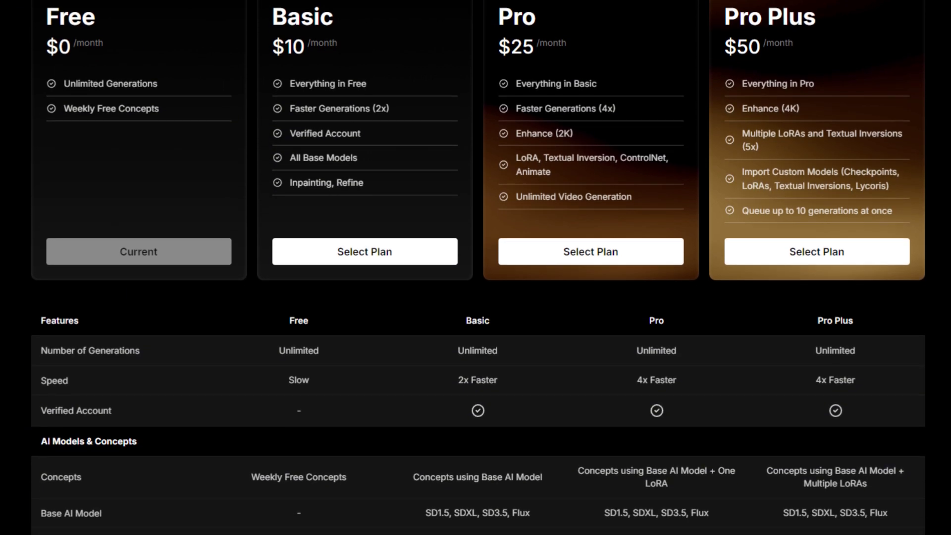
scroll(475, 277, "down", 3)
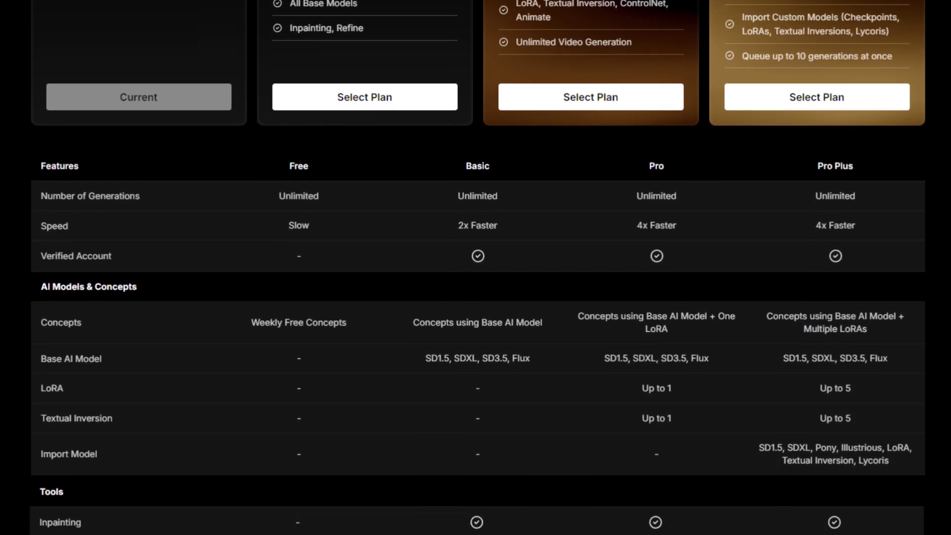
scroll(475, 278, "down", 3)
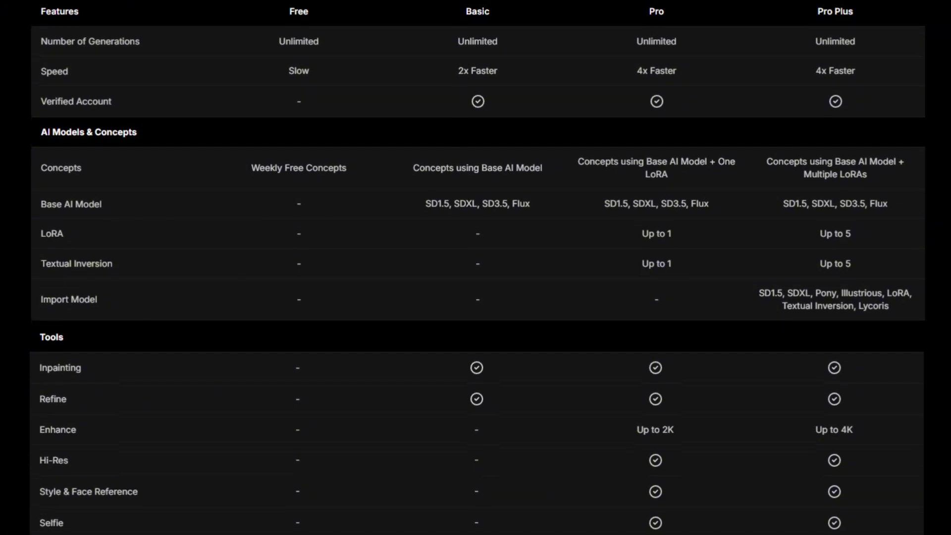
scroll(476, 278, "down", 3)
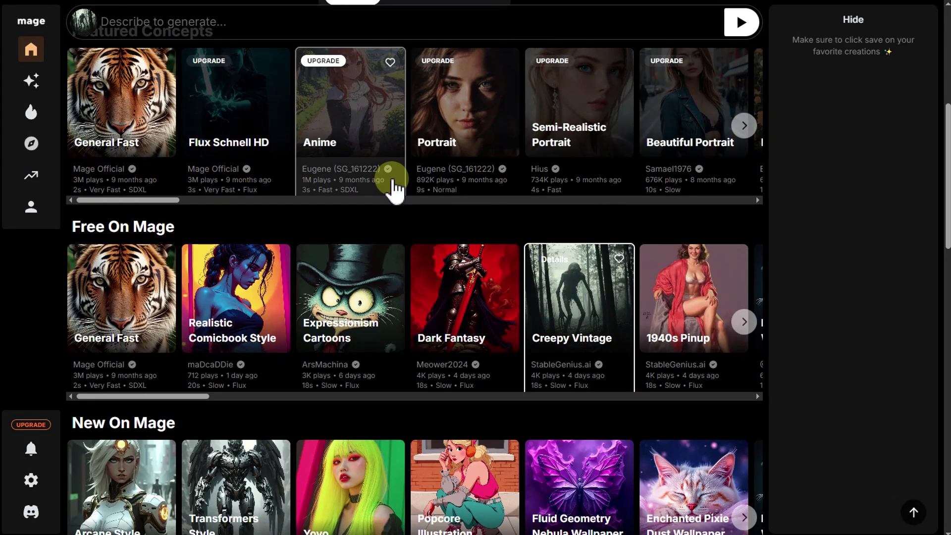
Generate the ghost girl emerging from a moonlit forest well prompt and view the result
left_click(254, 21)
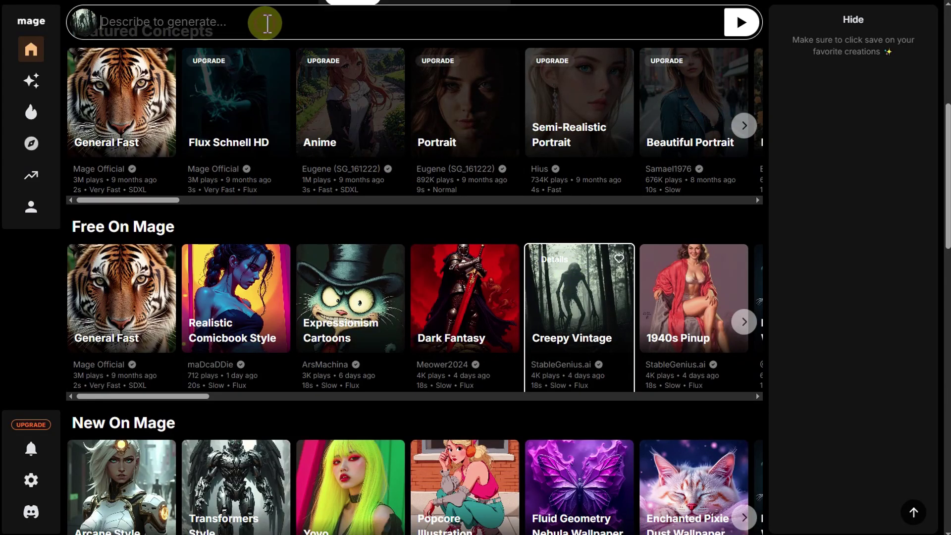
type("A gloomy, dense forest at night, illuminated by a pale moon partially covered by dark clouds. At the center, a weathered stone well, covered in moss and lichen, stands amidst overgrown grass and ferns. A pale, ghostly girl with long, disheveled black hair, partially covering her face, is half-emerged from the well. Her thin hands with long, sharp nails grip the edge firmly. Dim, eerie lights glow faintly from within the well, casting shadows on her face. A transparent fog spreads over the ground, swirling slowly around the base of the well. Sharp, intricate details with high contrast, noise-free rendering, ultra-sharp focus, full color.")
left_click(743, 80)
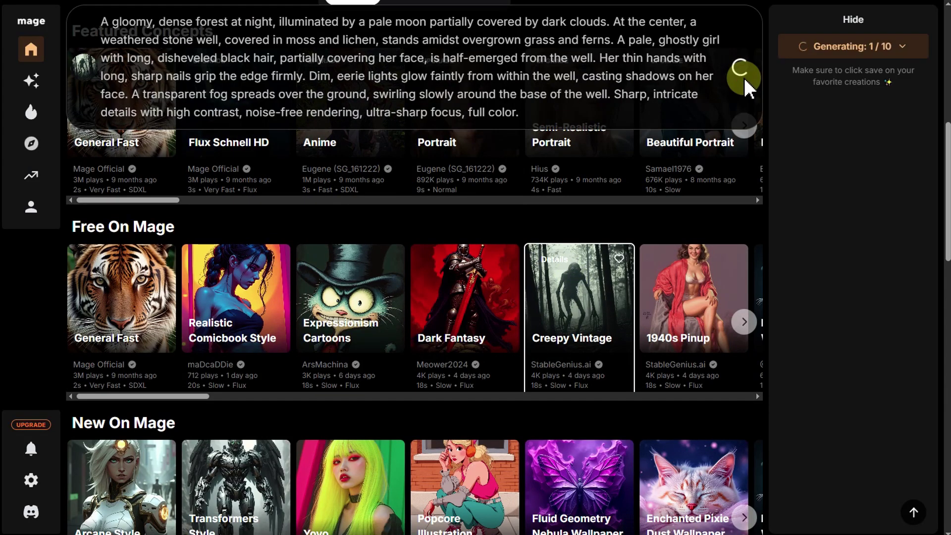
left_click(849, 84)
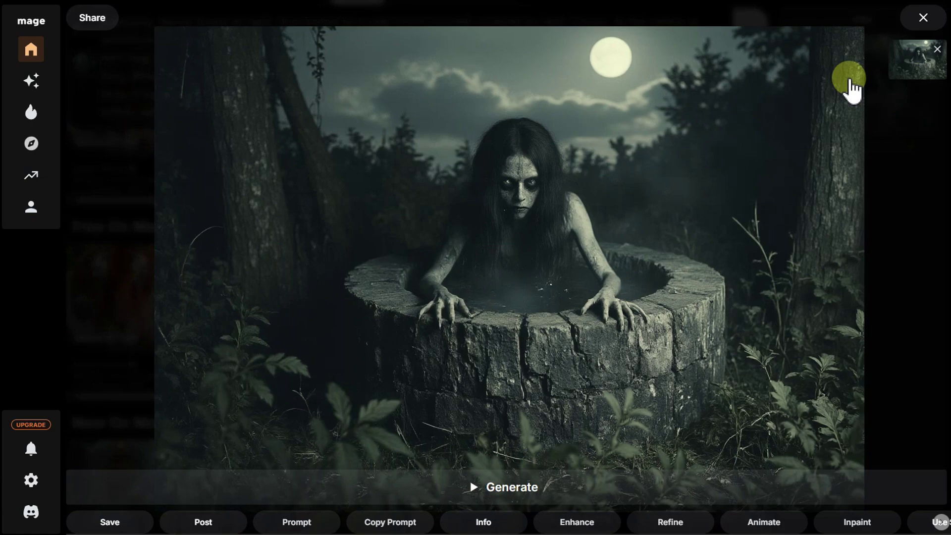
left_click(924, 19)
Apply Arcane Style, generate the snowy steampunk town image and view it full-screen
left_click_drag(185, 396, 659, 410)
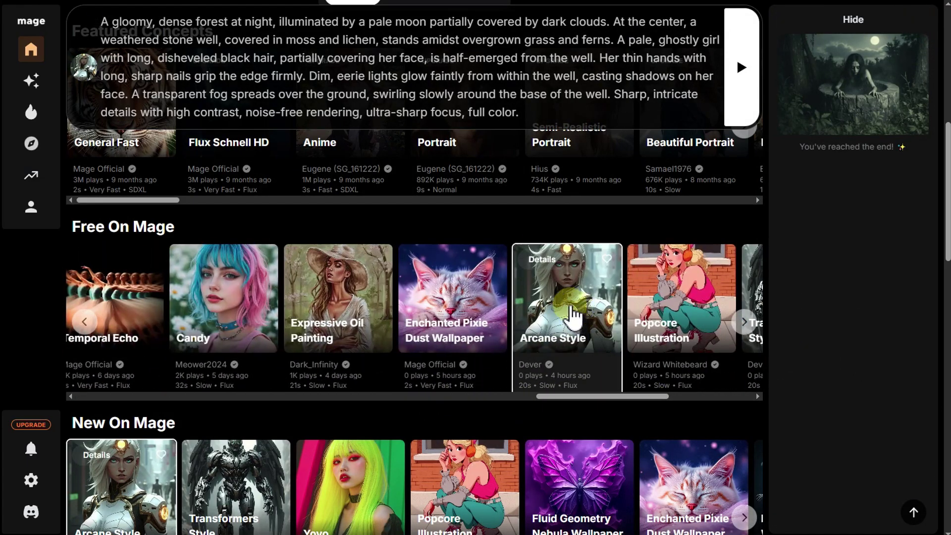
left_click(577, 314)
left_click(742, 69)
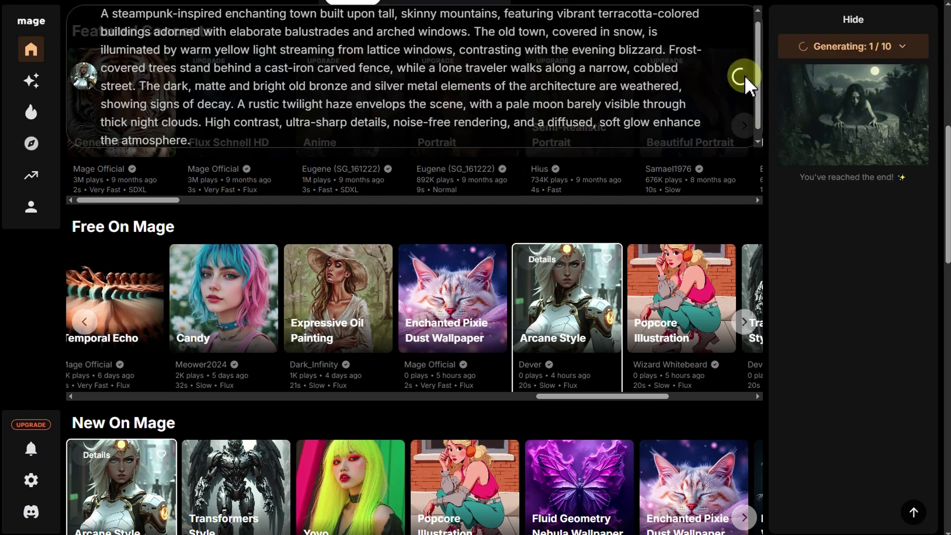
left_click(834, 90)
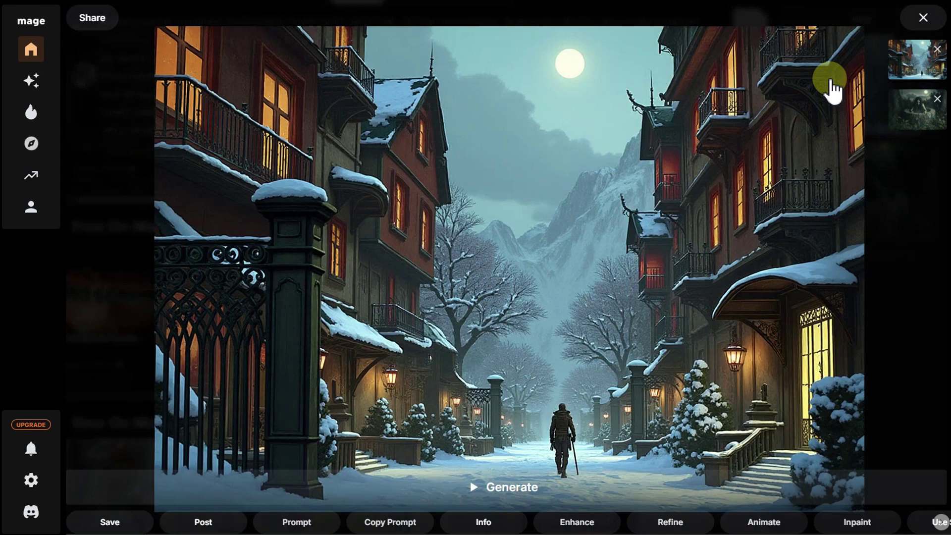
left_click(917, 21)
left_click(682, 297)
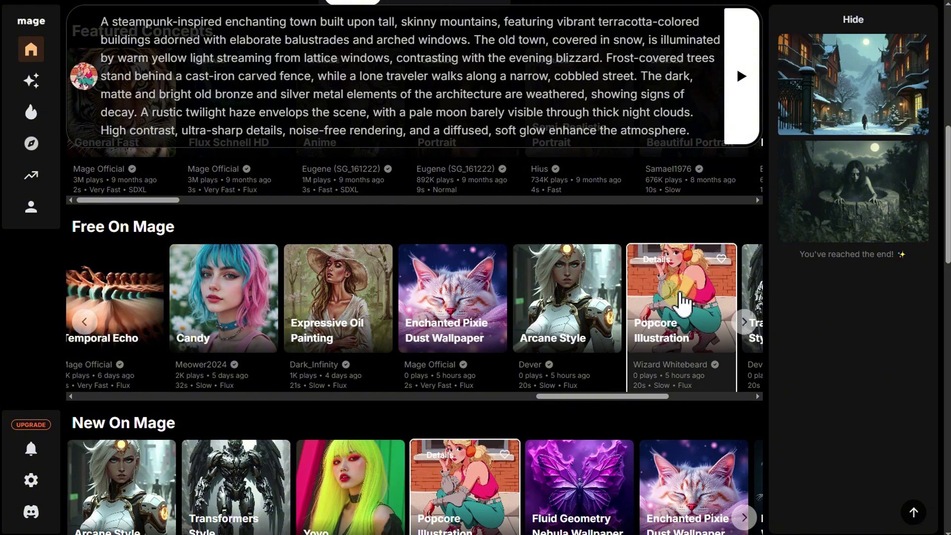
Generate the Tim Burton-style skateboarding girl with Popcore Illustration and view it
left_click(742, 69)
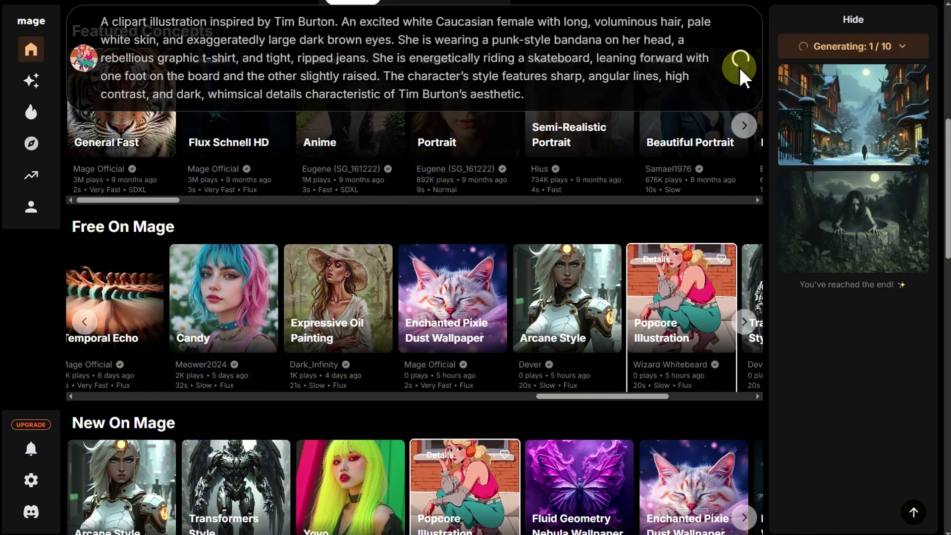
left_click(820, 79)
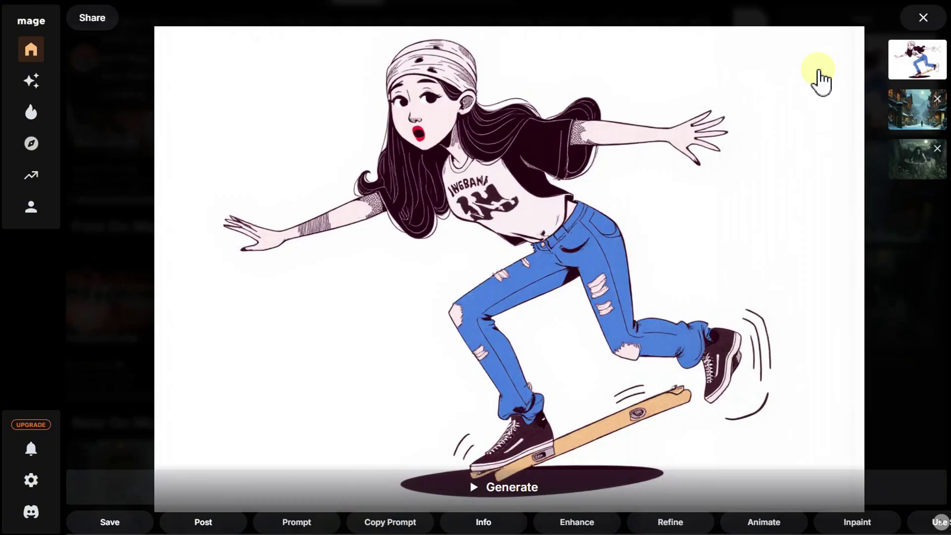
left_click(917, 22)
Apply Glossy Painterly Wallpaper, generate the fierce pop-art Totoro portrait and view it
left_click_drag(590, 395, 477, 396)
left_click(317, 297)
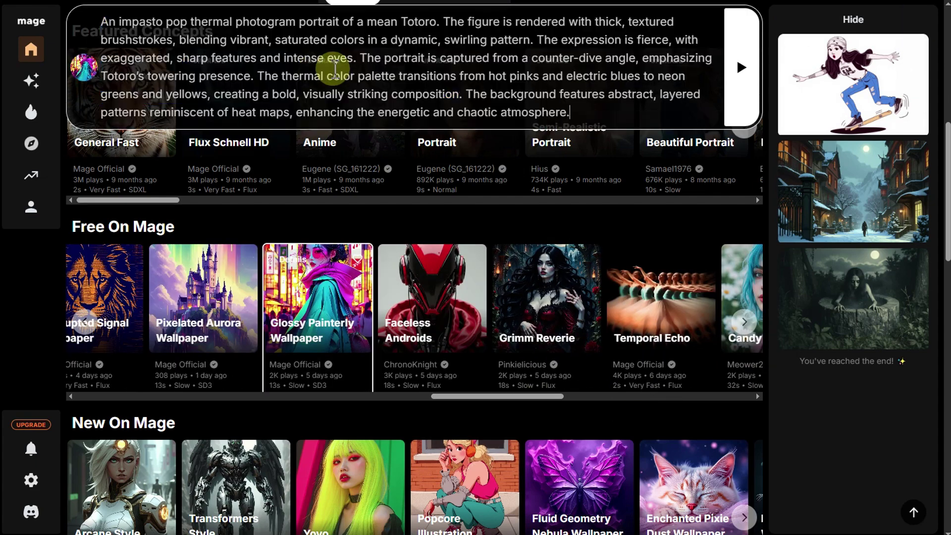
left_click(742, 69)
left_click(839, 80)
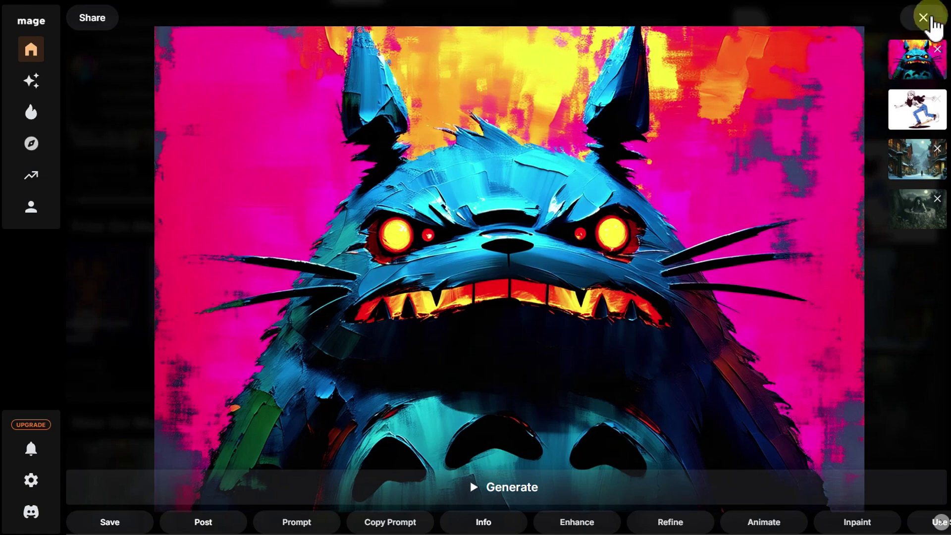
left_click(923, 19)
Replace the prompt with the creepy centipede-like android description and generate it
left_click_drag(547, 396, 336, 397)
key("ctrl+a")
type("A photo-realistic image of a creepy, transparent cybernetic android with centipede-like features fused with mech components. The android has sharp, metallic fangs glinting under harsh, volumetric lighting, partially covered in ash, grime, and filth, giving it a rough, weathered texture. The body is slimy and segmented, with intricate mechanical joints and exposed circuits weaving through its translucent exoskeleton. The scene is set in a grimy, cluttered science laboratory, where scattered tools and broken machinery lie on dusty metal tables. Sharp focus and insane detail emphasize the unsettling combination of organic and synthetic elements, with a cold, sterile glow illuminating the android from above.")
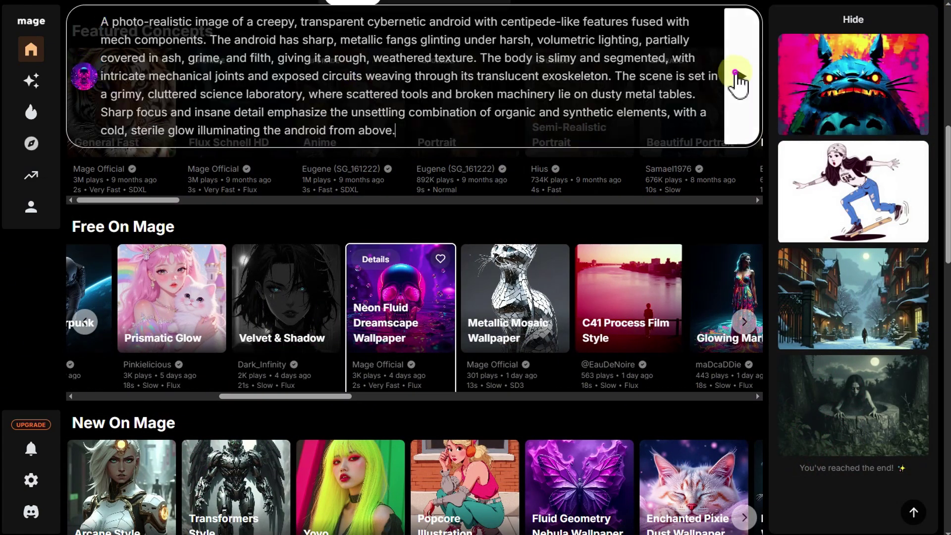
left_click(736, 73)
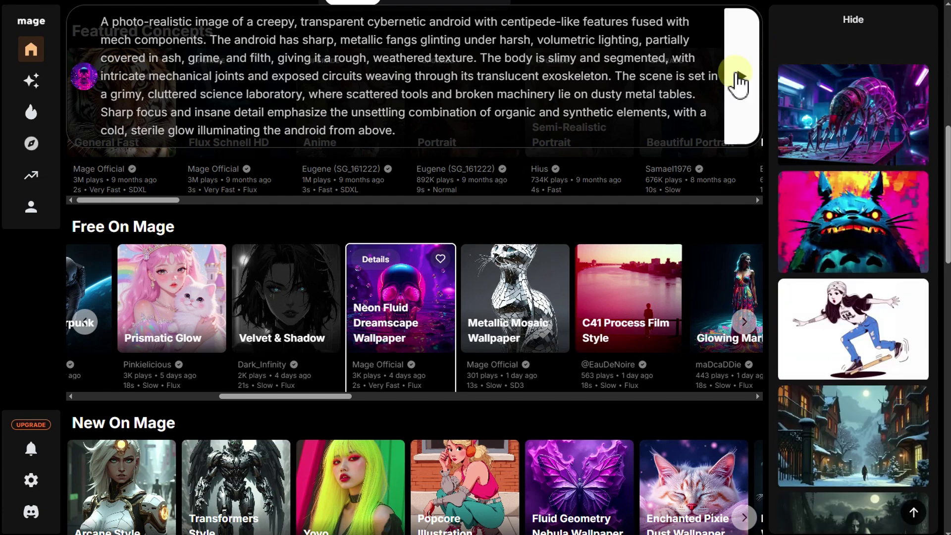